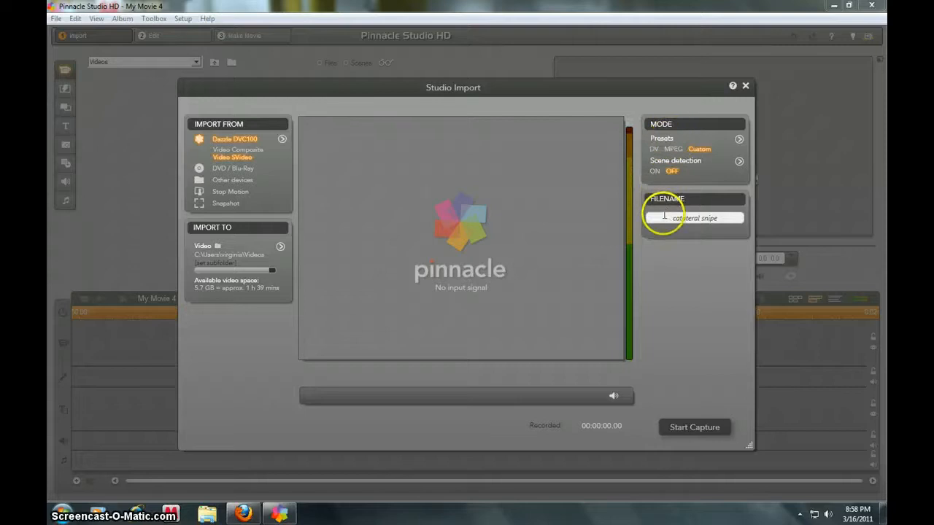
Clear the old capture file name from the Filename field.
{"action": "left_click_drag", "start_coordinate": [718, 217], "coordinate": [671, 223]}
{"action": "key", "text": "BackSpace"}
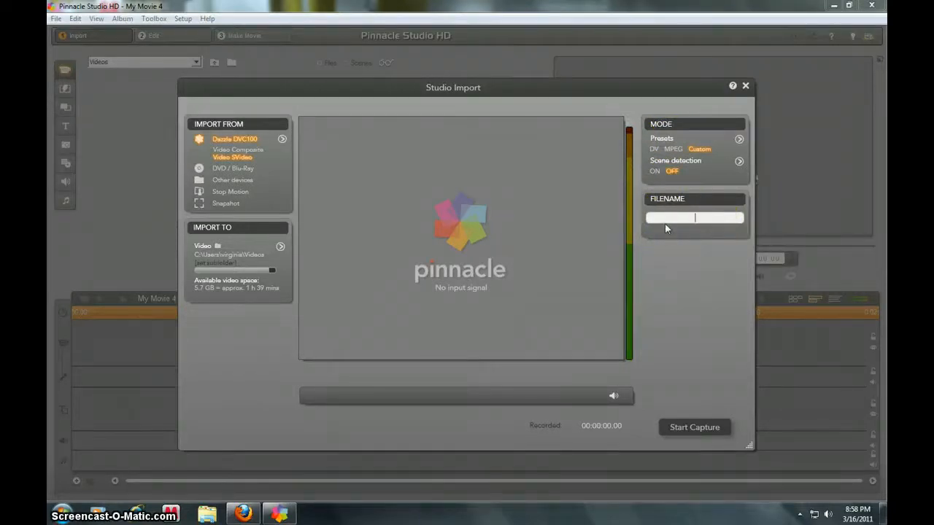
{"action": "left_click", "coordinate": [649, 218]}
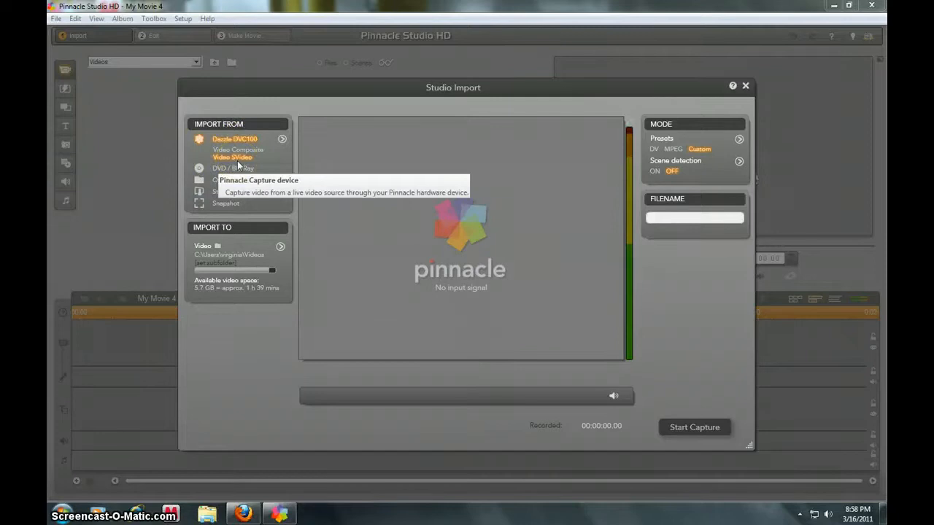
Try the Composite, SVideo and Snapshot sources, return to Dazzle DVC100 and show its picture settings.
{"action": "left_click", "coordinate": [239, 150]}
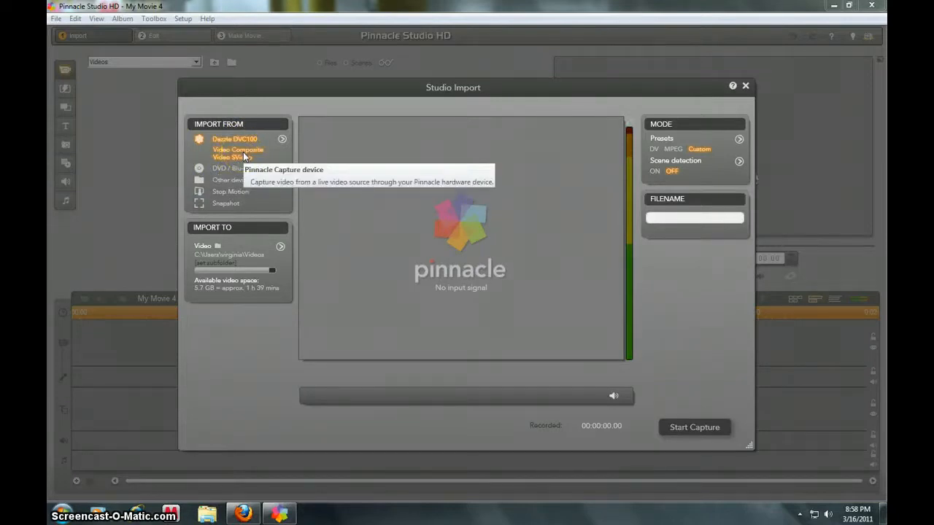
{"action": "left_click", "coordinate": [237, 158]}
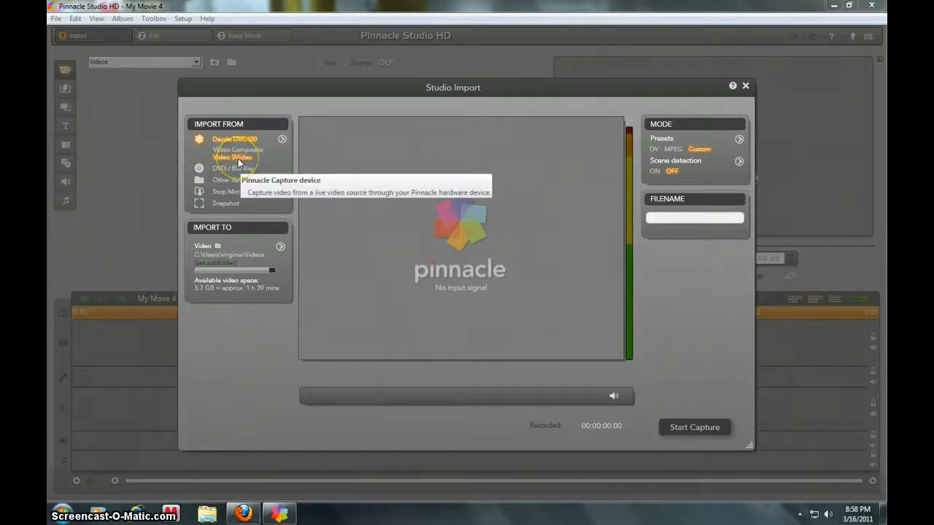
{"action": "left_click", "coordinate": [235, 204]}
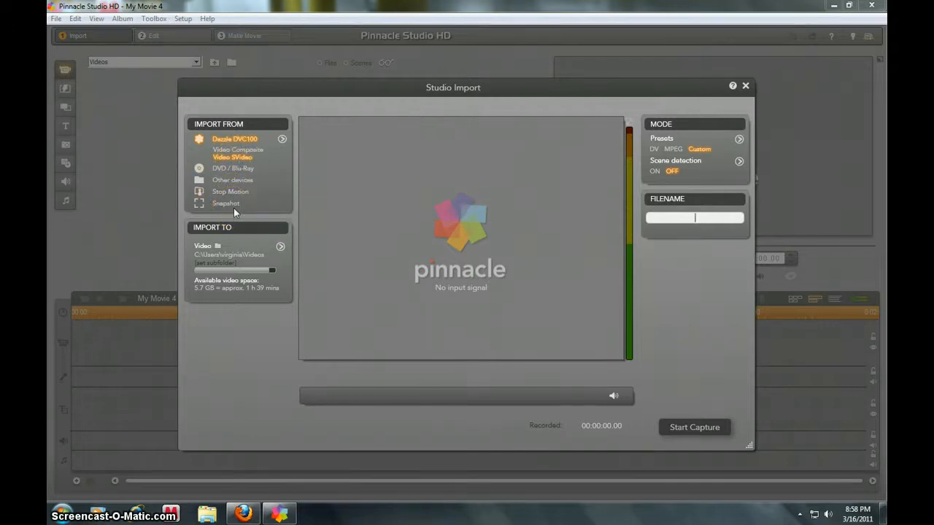
{"action": "left_click", "coordinate": [237, 205]}
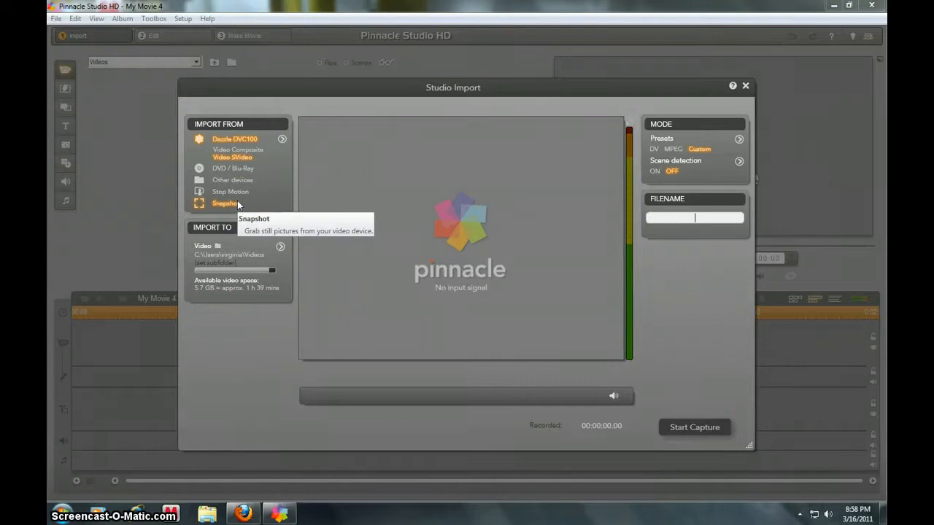
{"action": "left_click", "coordinate": [235, 158]}
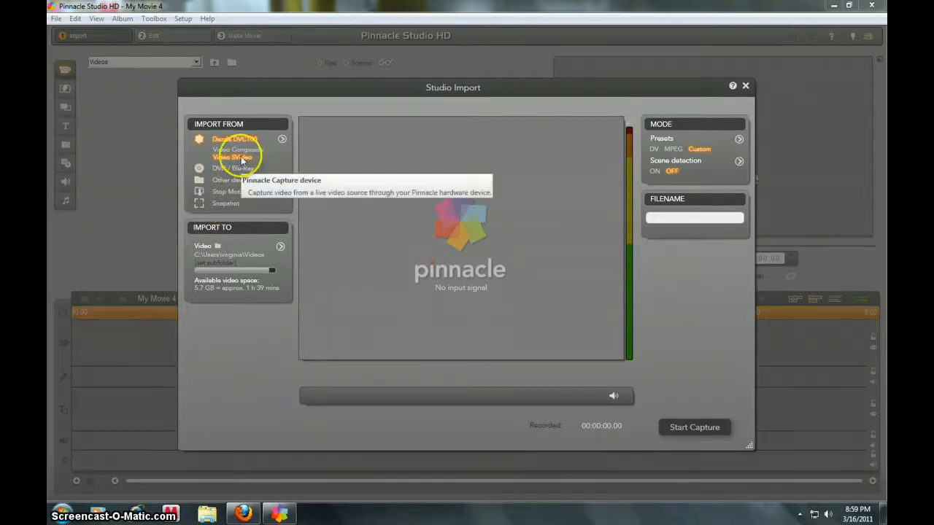
{"action": "left_click", "coordinate": [282, 138]}
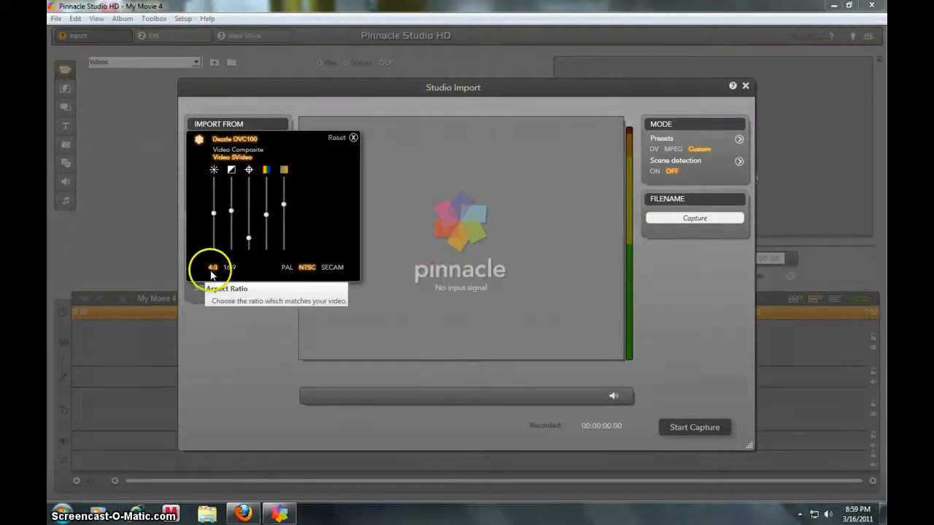
Set the capture device to 16:9 aspect ratio with the NTSC video standard.
{"action": "left_click", "coordinate": [232, 269]}
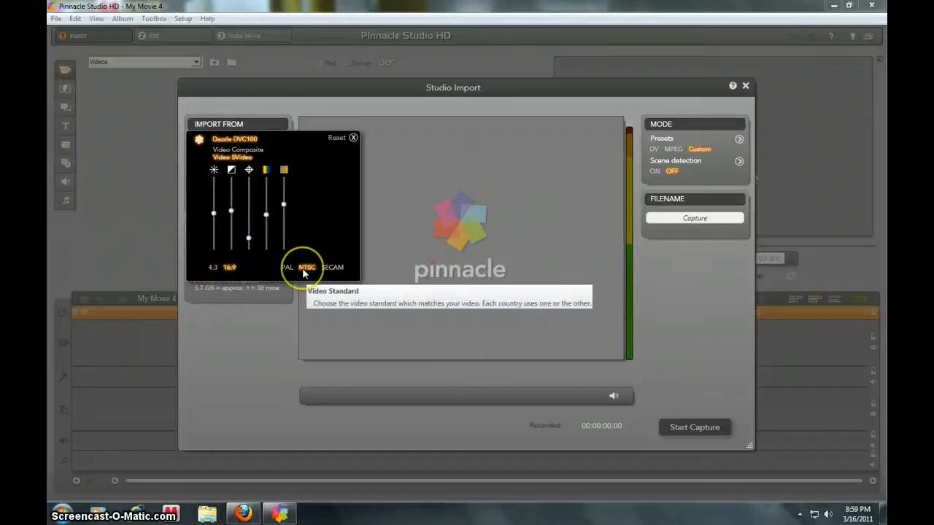
{"action": "left_click", "coordinate": [286, 269]}
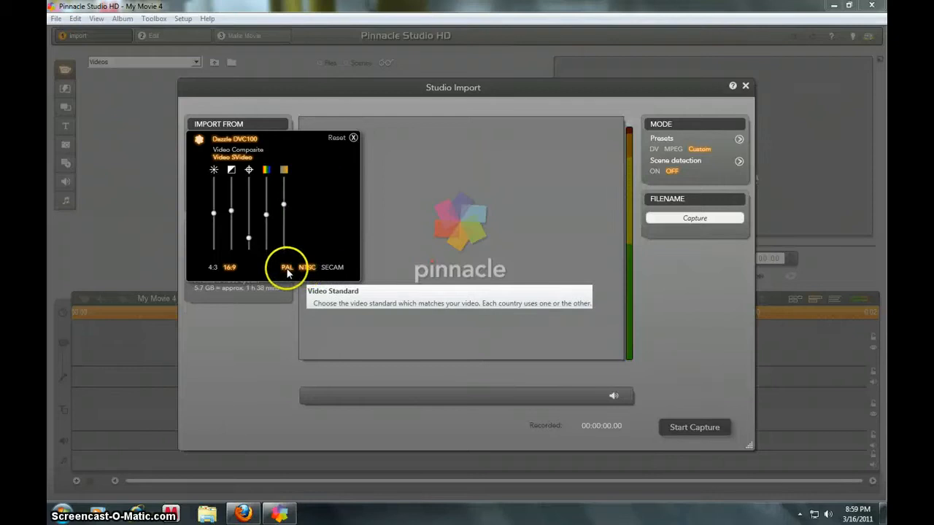
{"action": "left_click", "coordinate": [306, 267]}
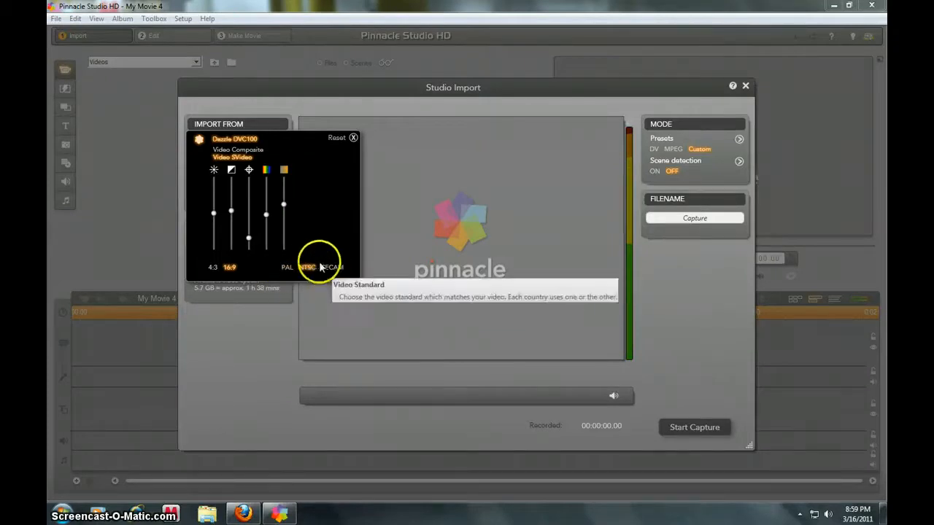
Nudge the sharpness slider down and back up, then close the picture settings.
{"action": "left_click_drag", "start_coordinate": [249, 241], "coordinate": [251, 221]}
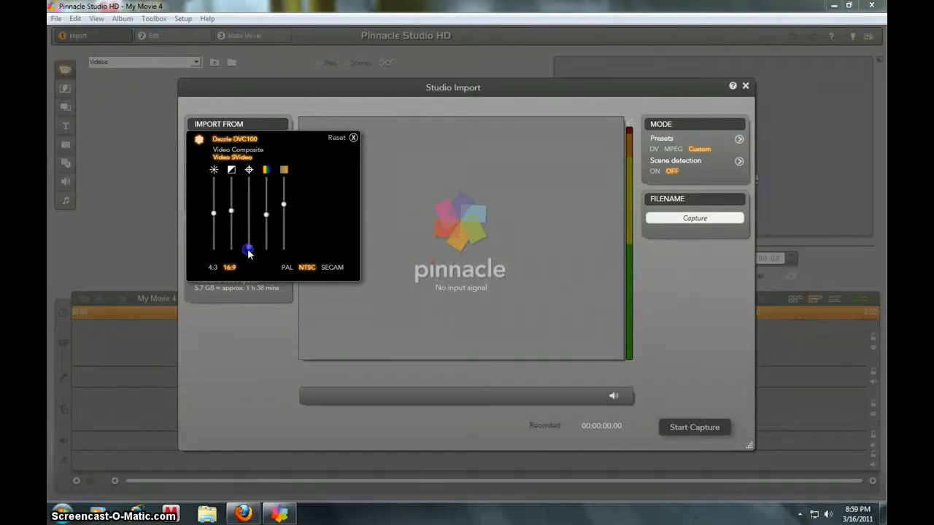
{"action": "left_click_drag", "start_coordinate": [249, 244], "coordinate": [248, 241]}
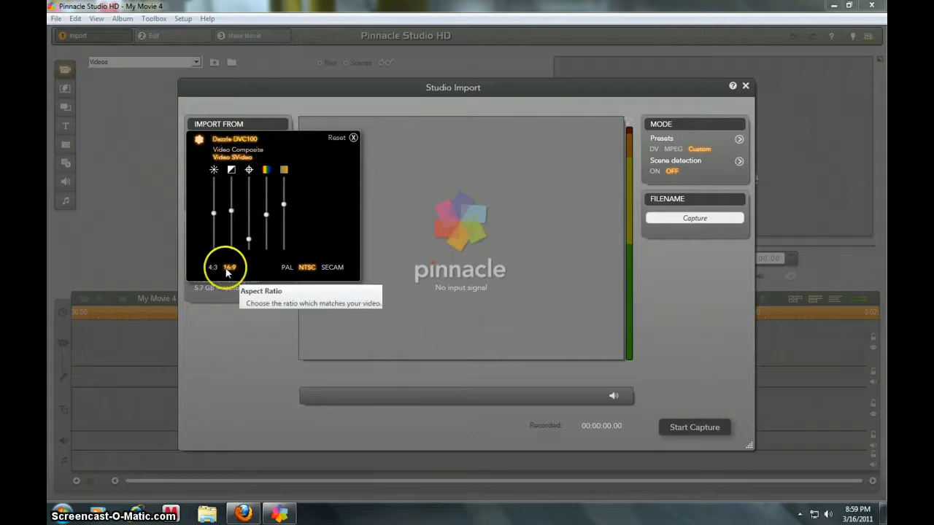
{"action": "left_click", "coordinate": [353, 139]}
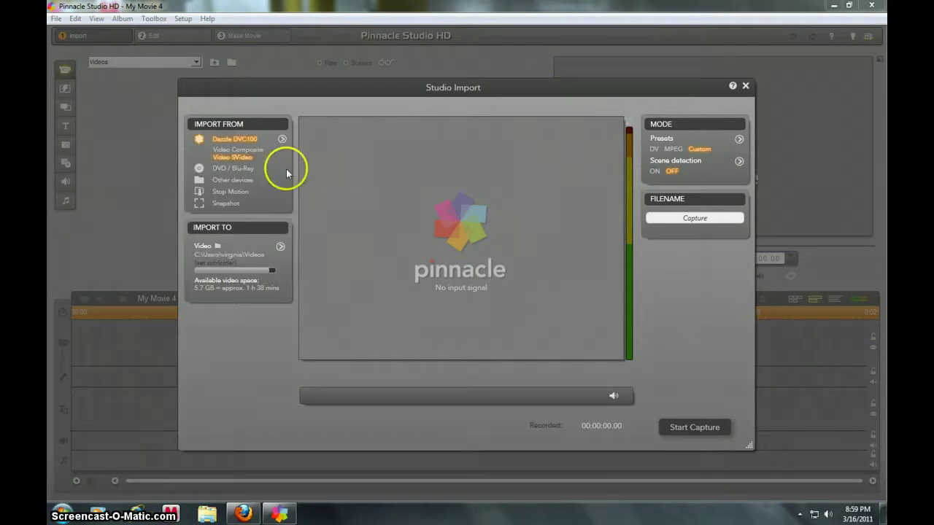
Choose the MPEG2 video codec at a 10 Mbit capture data rate.
{"action": "left_click", "coordinate": [738, 139]}
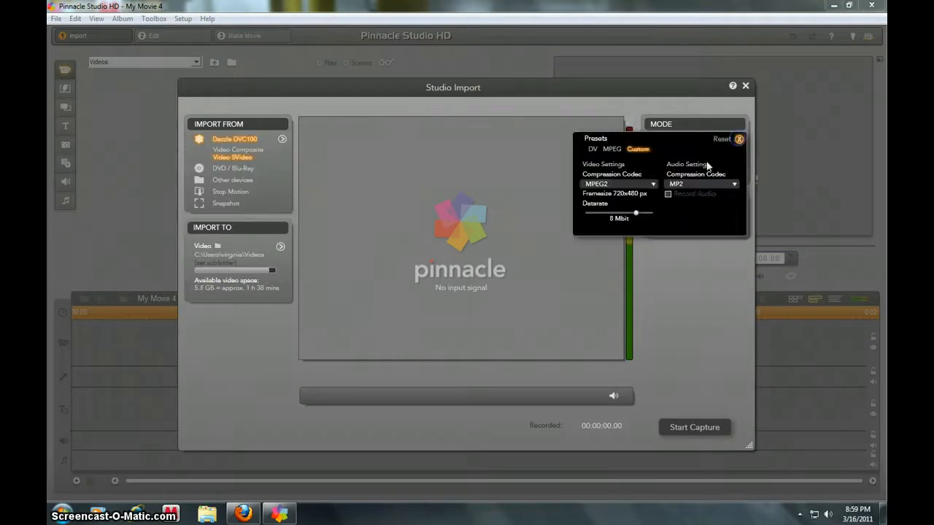
{"action": "left_click", "coordinate": [651, 184]}
{"action": "left_click", "coordinate": [598, 216]}
{"action": "left_click", "coordinate": [620, 184]}
{"action": "left_click", "coordinate": [597, 217]}
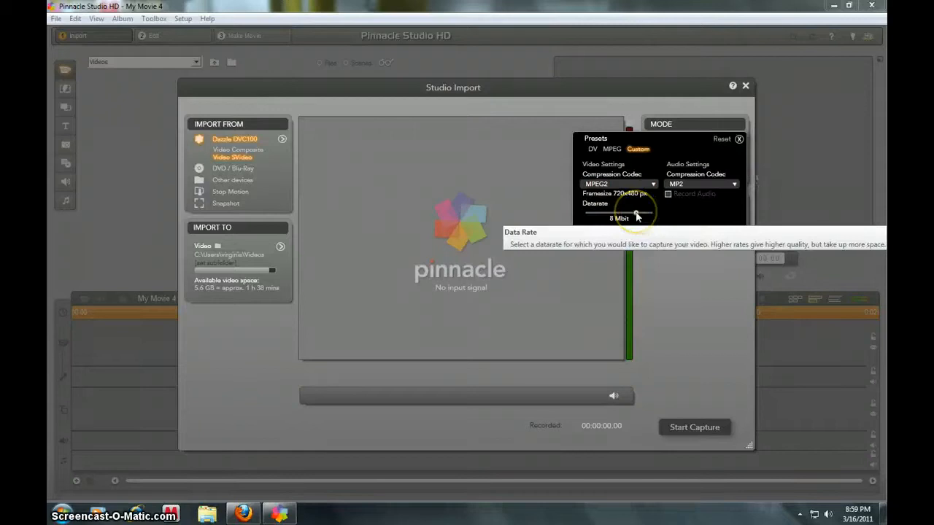
{"action": "left_click_drag", "start_coordinate": [637, 216], "coordinate": [626, 216]}
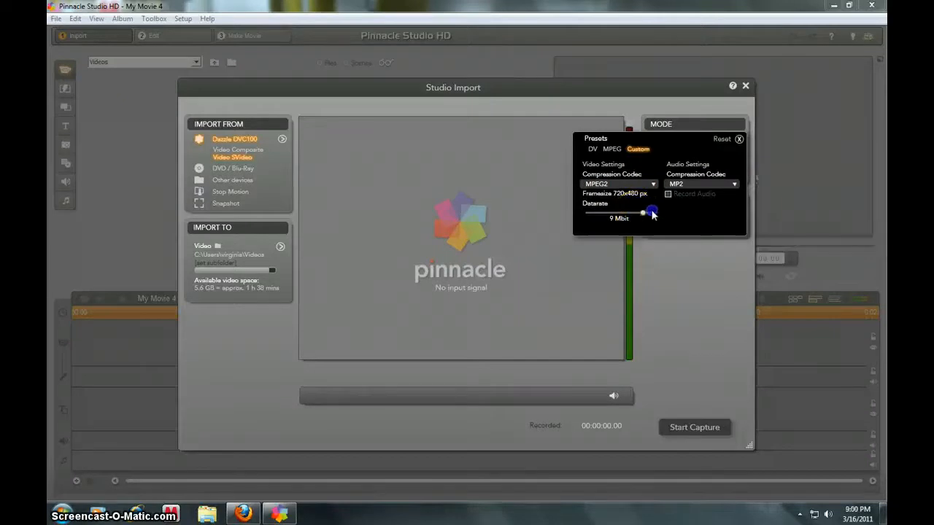
Choose MP2 as the audio codec and close the compression settings.
{"action": "left_click", "coordinate": [701, 185]}
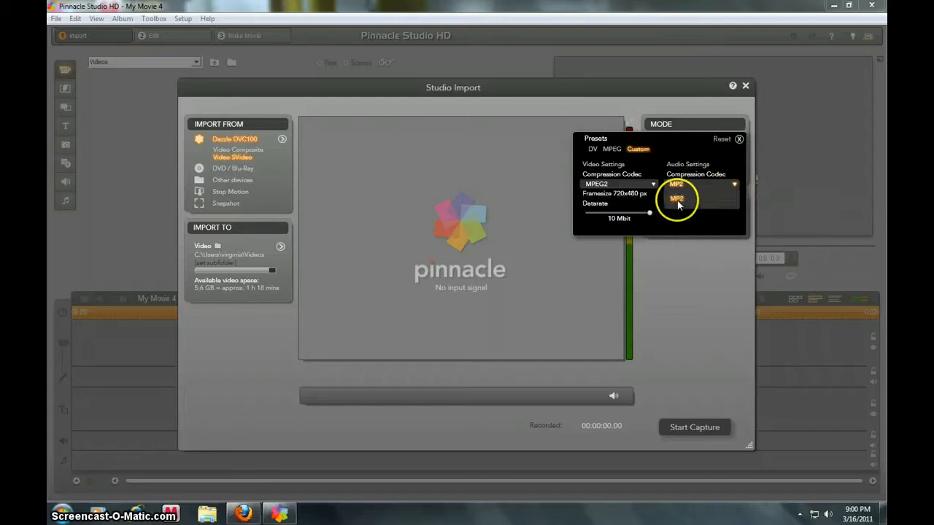
{"action": "left_click", "coordinate": [679, 198]}
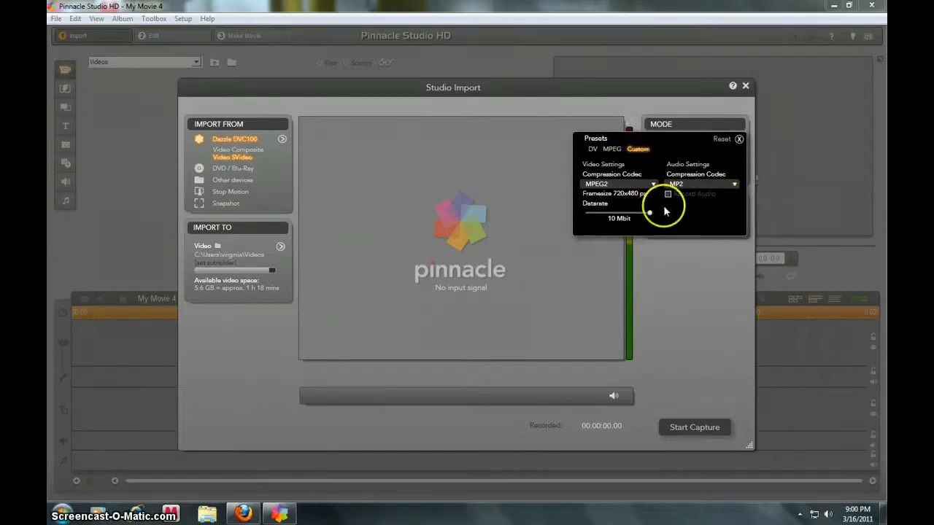
{"action": "left_click", "coordinate": [738, 139]}
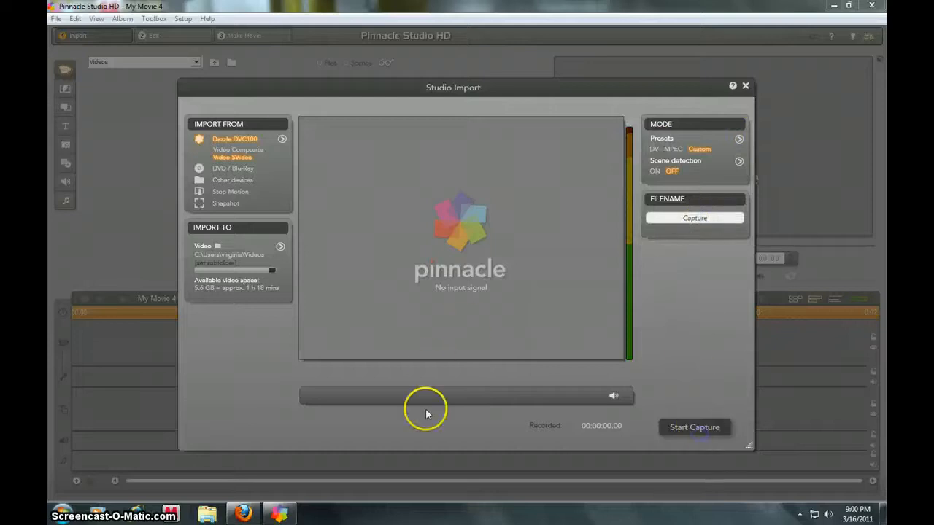
Close the import window and drop the rc car hit mark clip at the timeline start.
{"action": "left_click", "coordinate": [746, 85]}
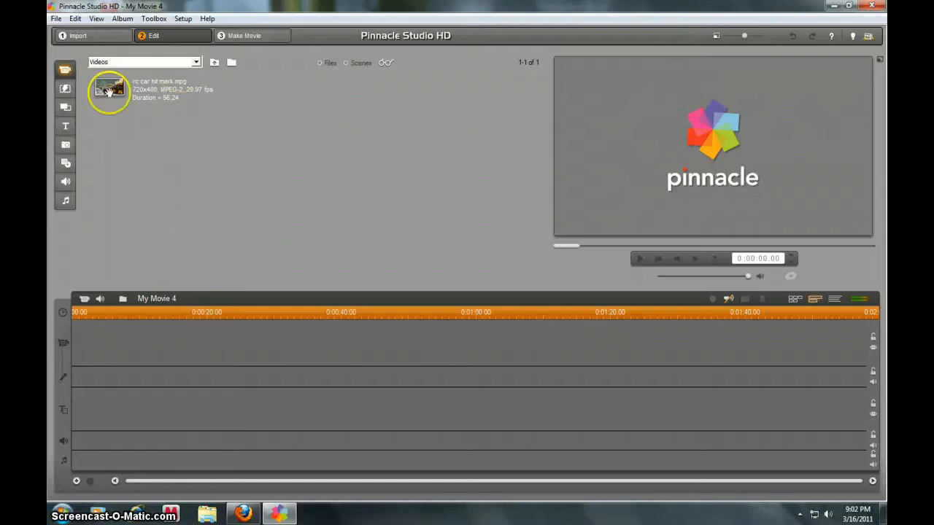
{"action": "mouse_move", "coordinate": [109, 89]}
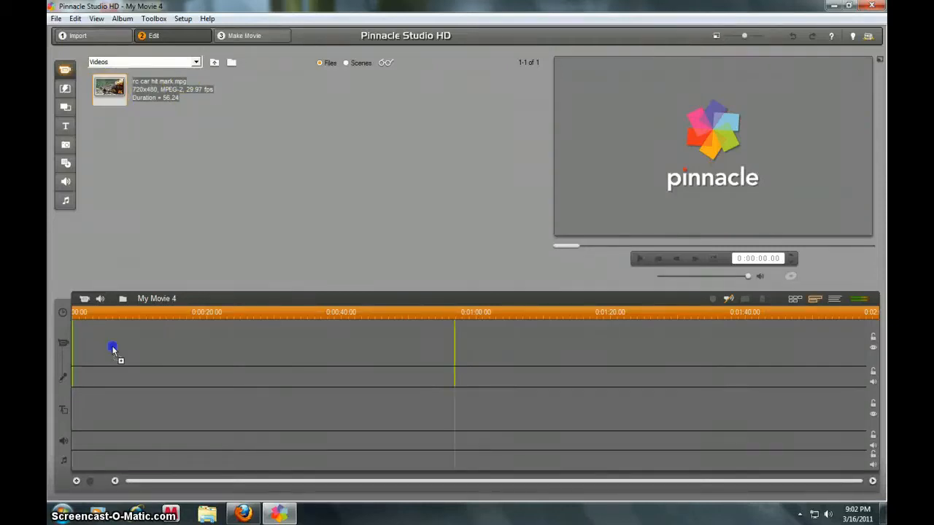
{"action": "left_click_drag", "start_coordinate": [108, 89], "coordinate": [113, 350]}
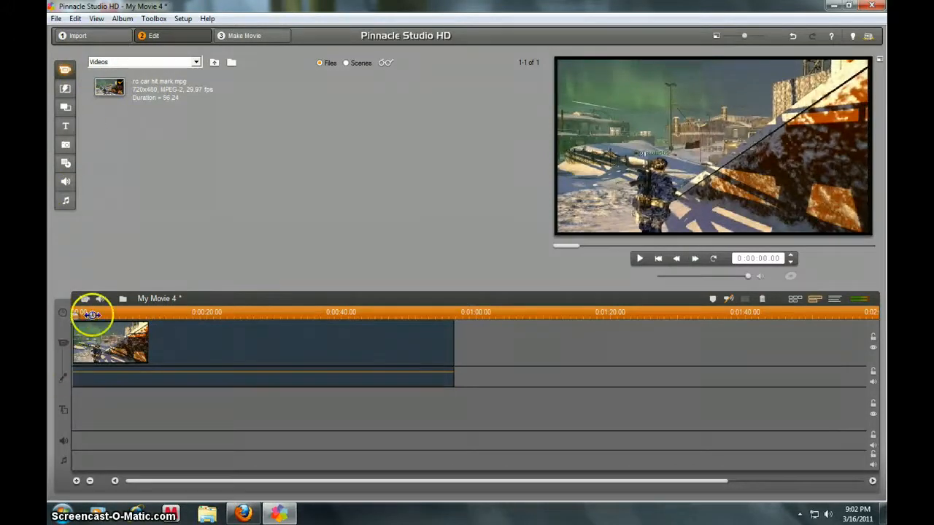
Add a 2D transition at the start of the game clip.
{"action": "left_click", "coordinate": [66, 89]}
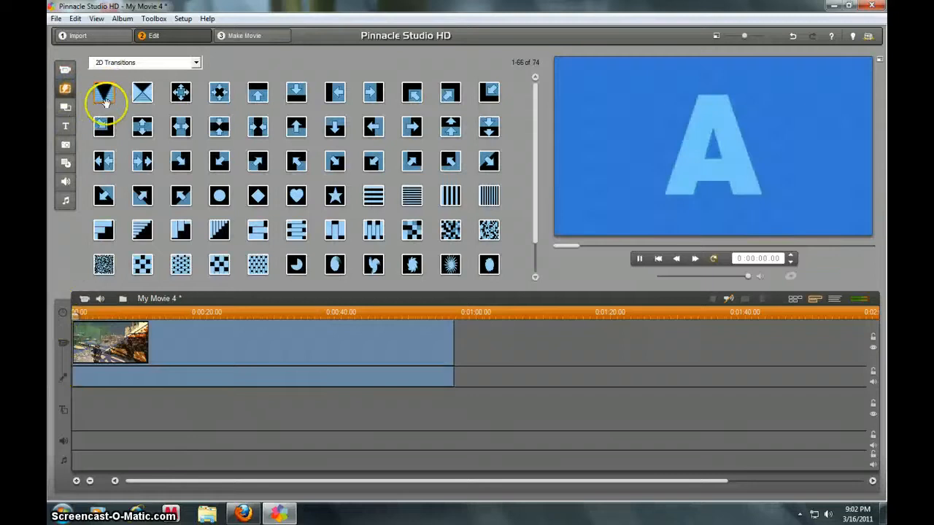
{"action": "left_click_drag", "start_coordinate": [85, 179], "coordinate": [76, 341]}
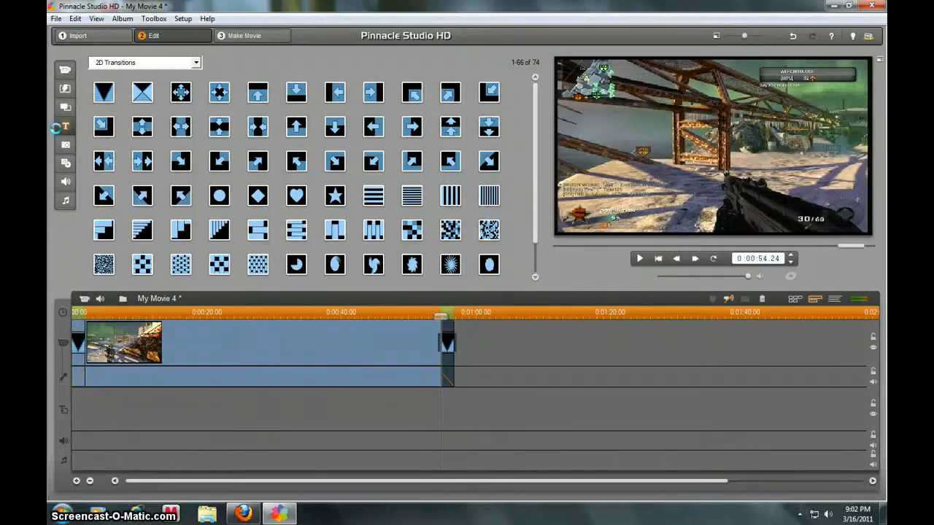
Place a 'Your Text Here' standard title at the very start of the movie.
{"action": "left_click", "coordinate": [65, 126]}
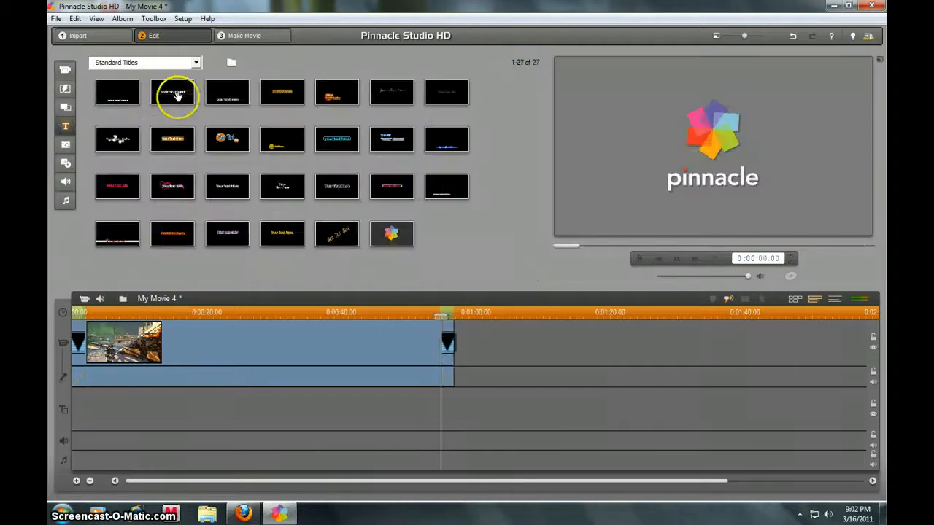
{"action": "left_click_drag", "start_coordinate": [186, 113], "coordinate": [71, 355]}
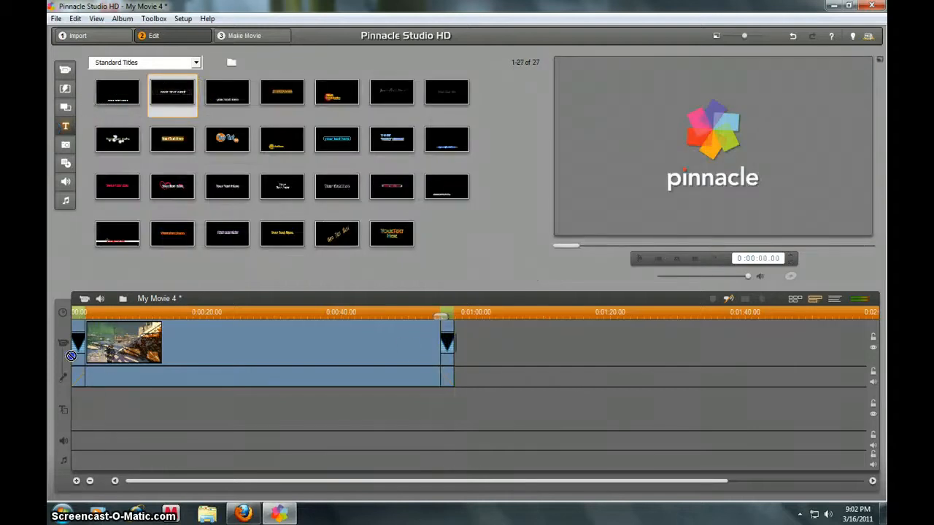
{"action": "left_click_drag", "start_coordinate": [71, 356], "coordinate": [79, 348]}
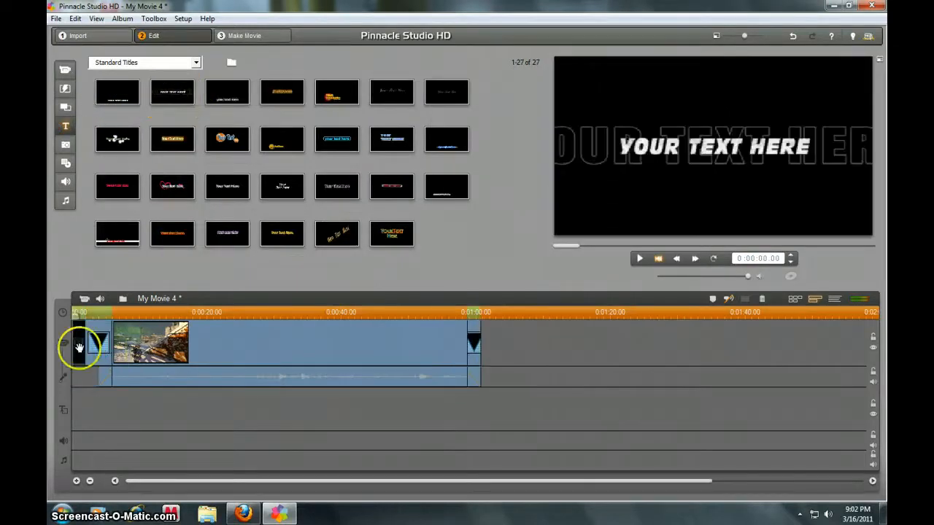
{"action": "right_click", "coordinate": [80, 354]}
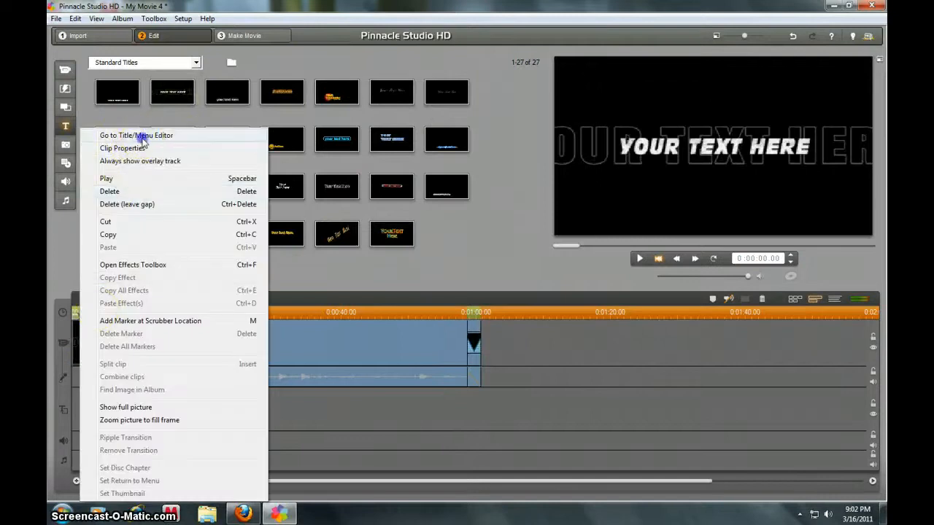
Replace the opening title's placeholder with 'rc car hit mark with gernade' and confirm it.
{"action": "left_click", "coordinate": [127, 138]}
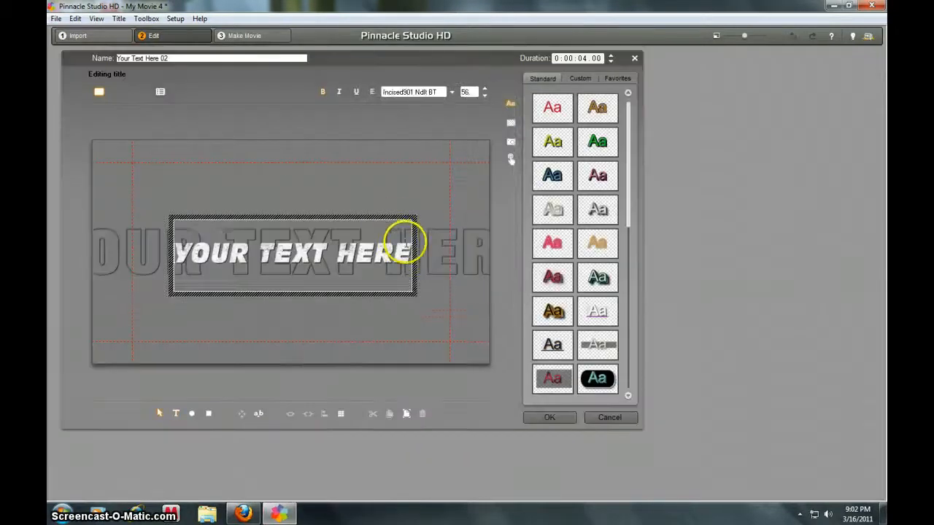
{"action": "left_click_drag", "start_coordinate": [422, 251], "coordinate": [227, 252]}
{"action": "left_click", "coordinate": [328, 278]}
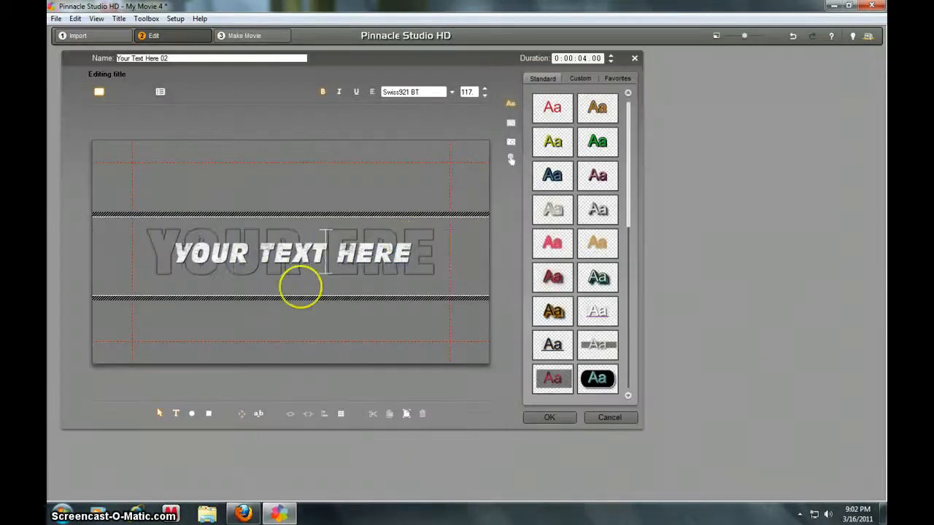
{"action": "left_click", "coordinate": [396, 281]}
{"action": "key", "text": "BackSpace"}
{"action": "key", "text": "BackSpace"}
{"action": "key", "text": "BackSpace"}
{"action": "key", "text": "BackSpace"}
{"action": "key", "text": "BackSpace"}
{"action": "key", "text": "BackSpace"}
{"action": "key", "text": "BackSpace"}
{"action": "key", "text": "BackSpace"}
{"action": "key", "text": "BackSpace"}
{"action": "key", "text": "BackSpace"}
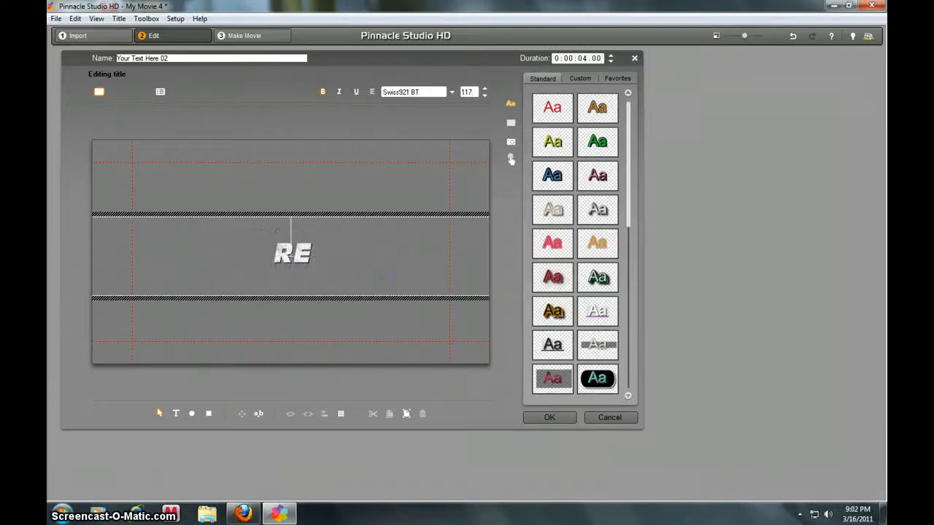
{"action": "key", "text": "BackSpace"}
{"action": "key", "text": "BackSpace"}
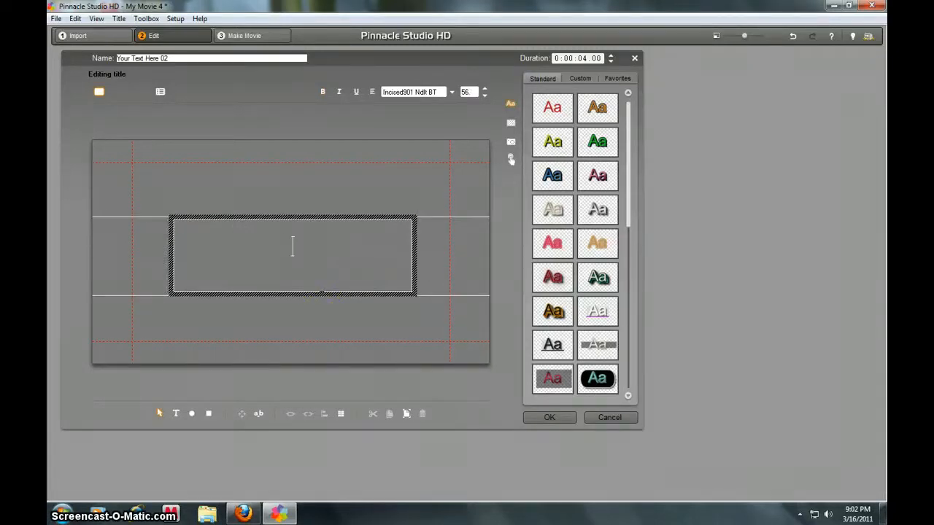
{"action": "type", "text": "rcar hit mark with "}
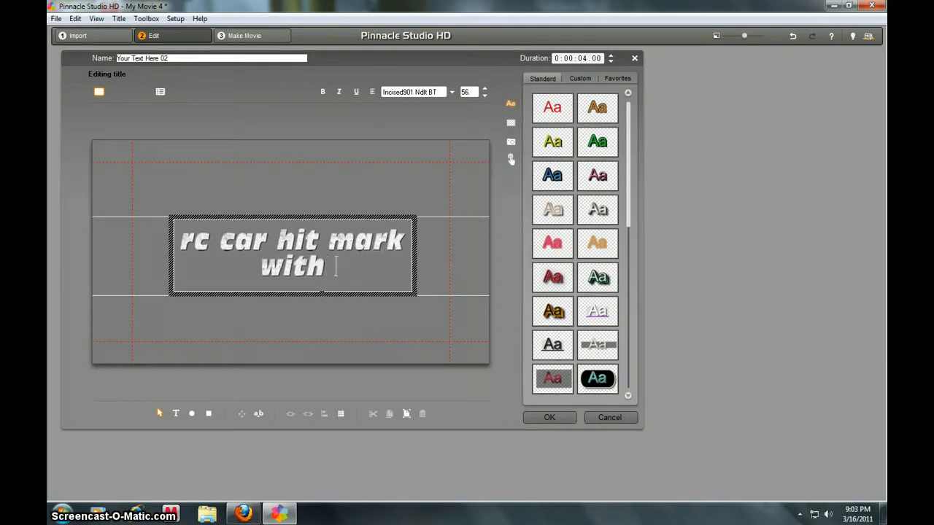
{"action": "type", "text": "gr"}
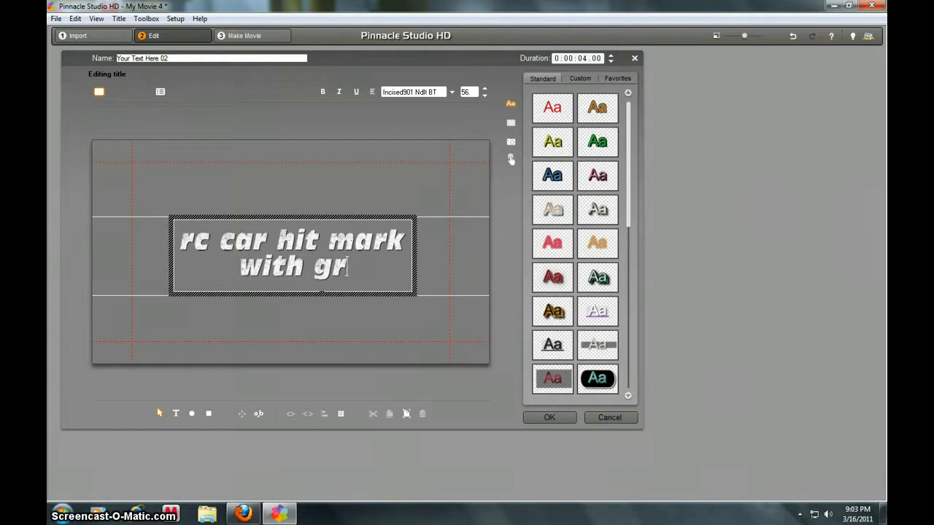
{"action": "key", "text": "BackSpace"}
{"action": "type", "text": "er"}
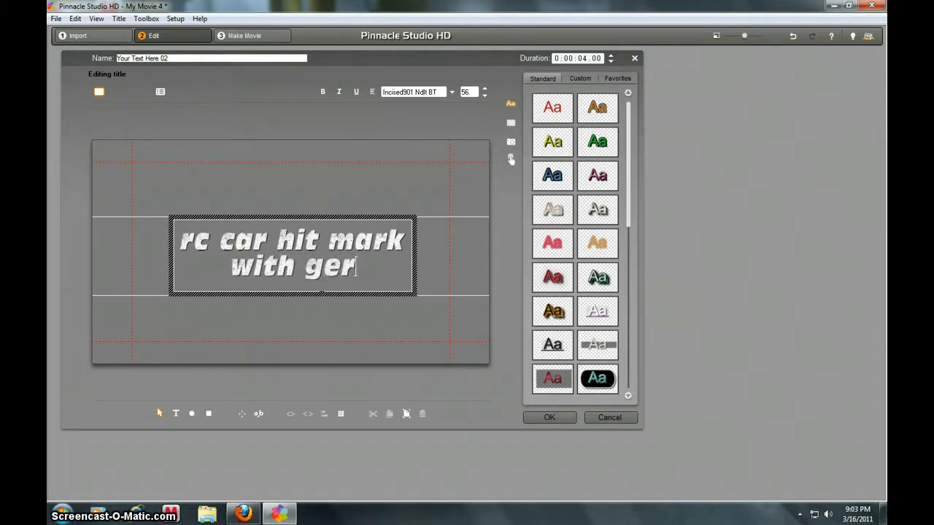
{"action": "type", "text": "nade"}
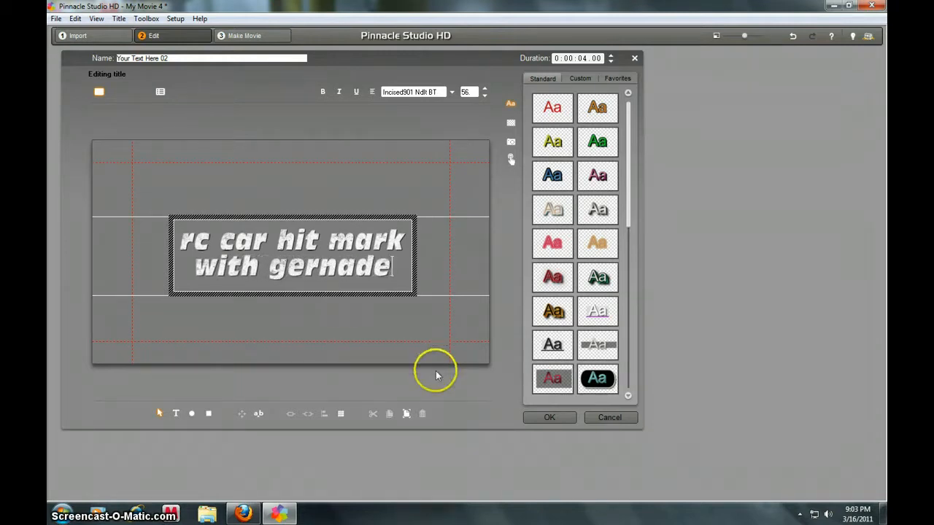
{"action": "left_click", "coordinate": [549, 417]}
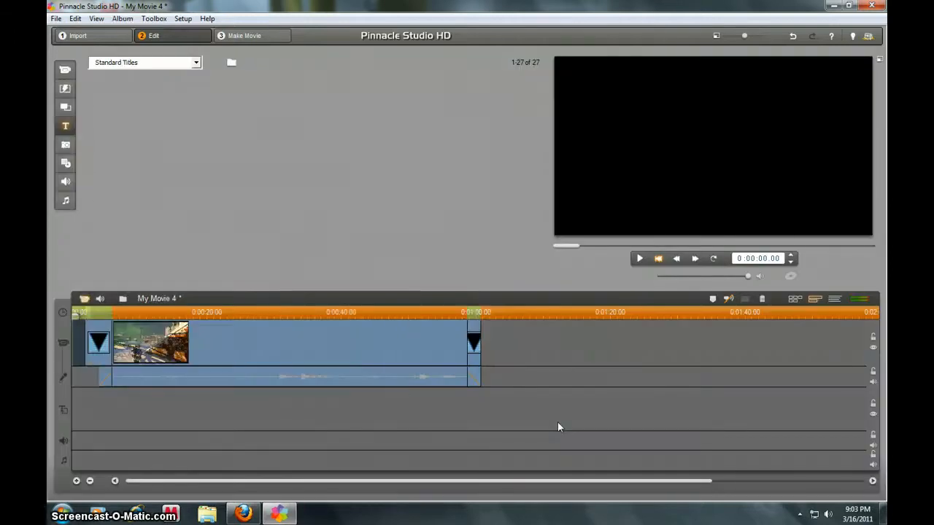
Add the orange glowing title after the game clip and select it.
{"action": "left_click_drag", "start_coordinate": [281, 92], "coordinate": [489, 339]}
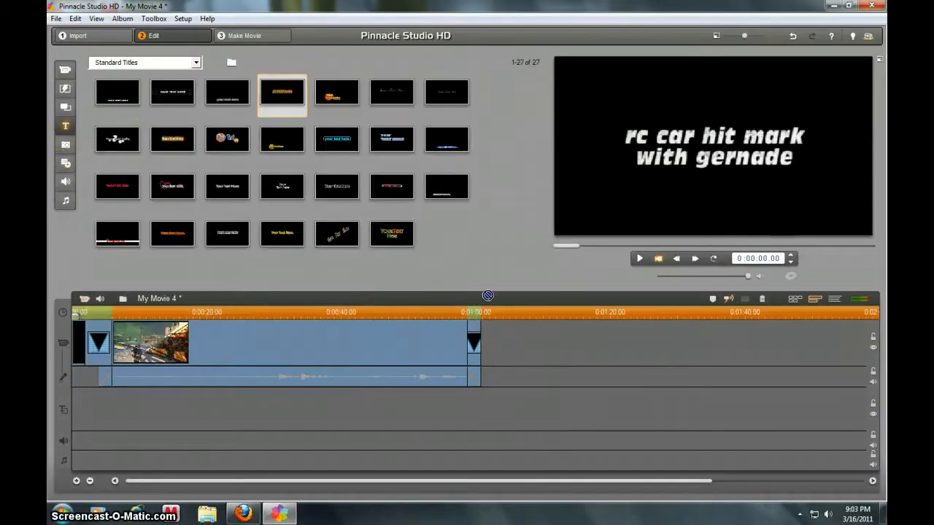
{"action": "left_click", "coordinate": [498, 336]}
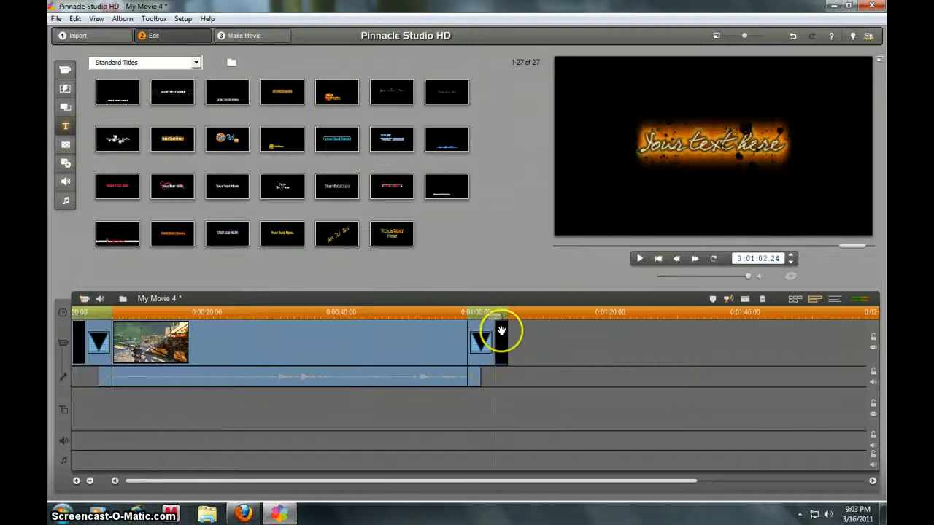
Edit the closing title, deleting the placeholder and entering 'thanks for watching'.
{"action": "right_click", "coordinate": [502, 332]}
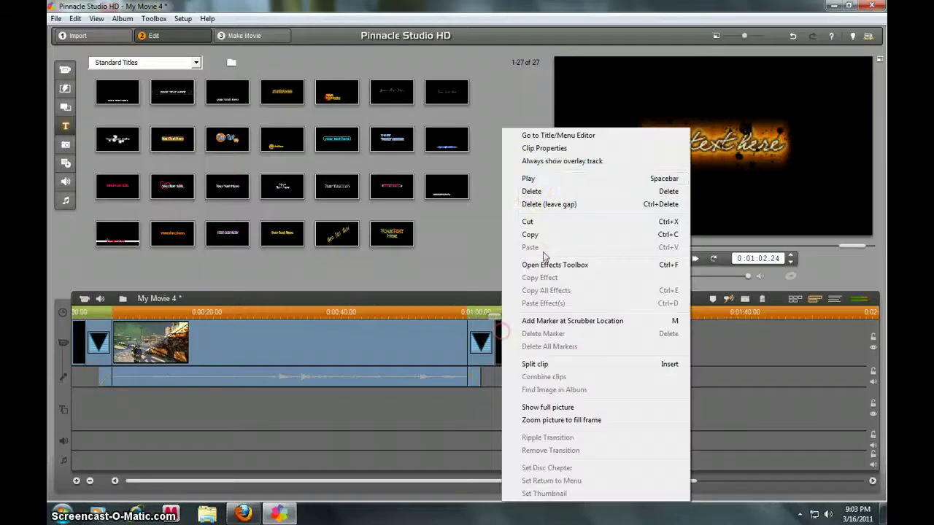
{"action": "left_click", "coordinate": [559, 135]}
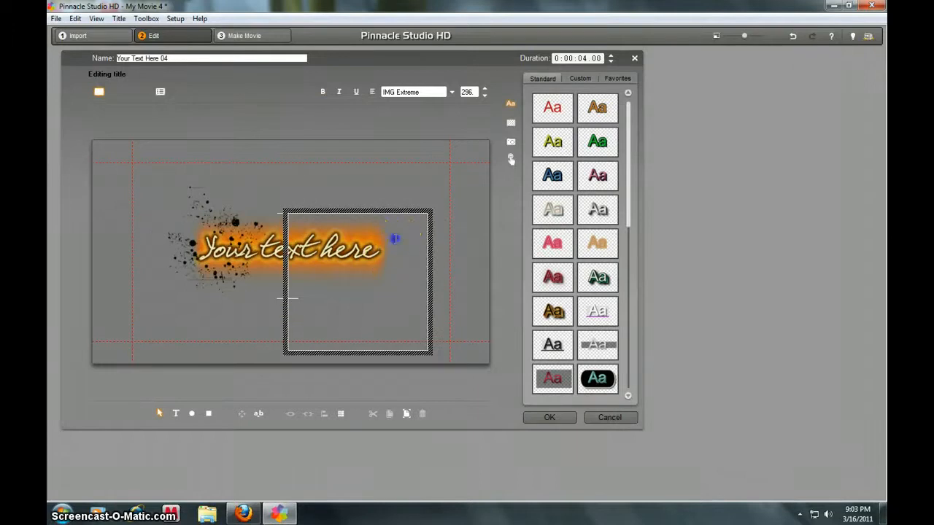
{"action": "left_click", "coordinate": [394, 240]}
{"action": "left_click", "coordinate": [394, 250]}
{"action": "key", "text": "BackSpace"}
{"action": "key", "text": "BackSpace"}
{"action": "key", "text": "BackSpace"}
{"action": "key", "text": "BackSpace"}
{"action": "key", "text": "BackSpace"}
{"action": "key", "text": "BackSpace"}
{"action": "key", "text": "BackSpace"}
{"action": "key", "text": "BackSpace"}
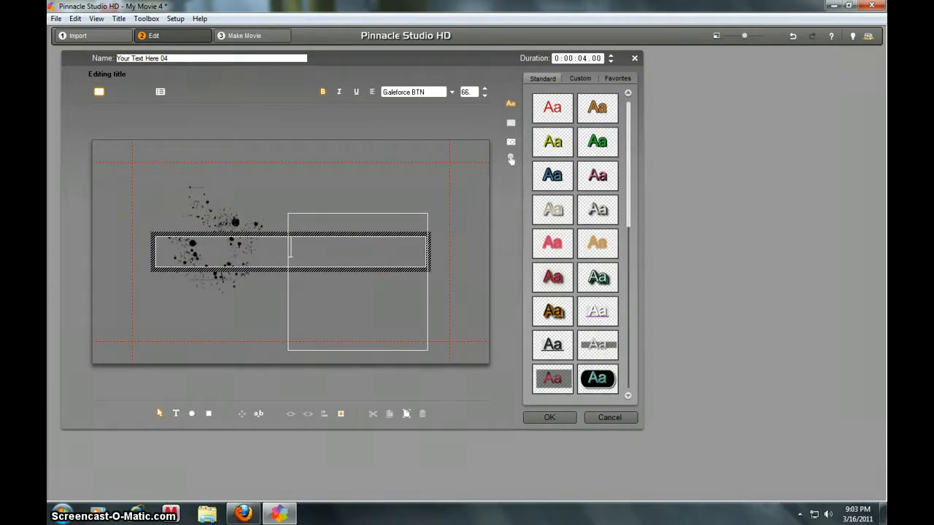
{"action": "type", "text": "thnkas"}
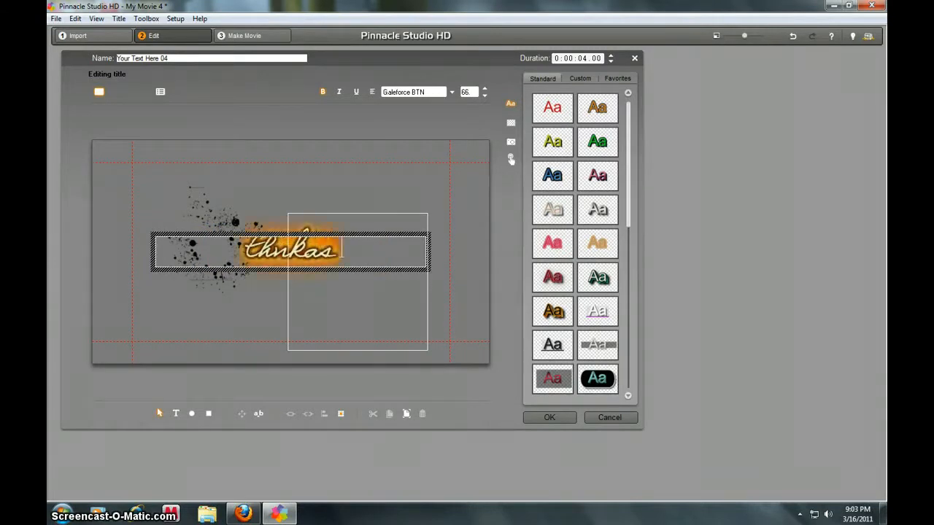
{"action": "key", "text": "BackSpace"}
{"action": "key", "text": "BackSpace"}
{"action": "key", "text": "BackSpace"}
{"action": "key", "text": "BackSpace"}
{"action": "key", "text": "BackSpace"}
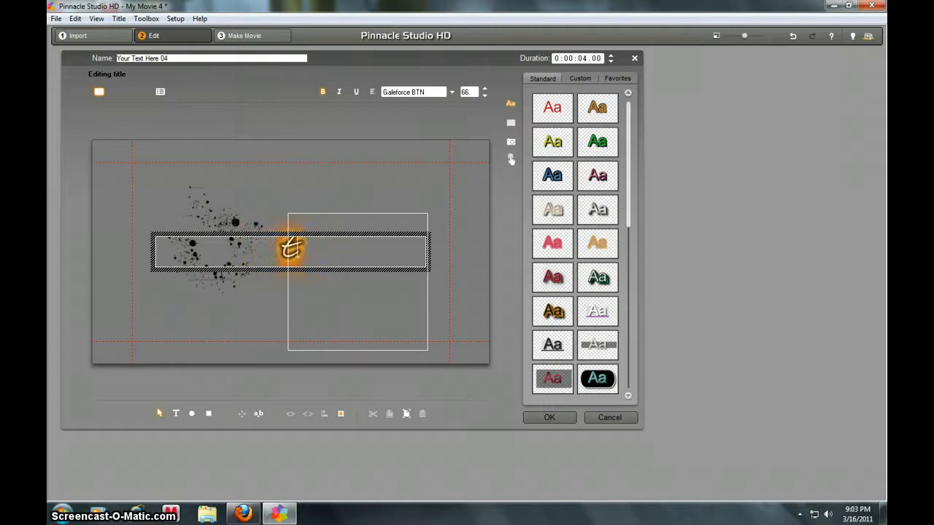
{"action": "type", "text": "anksd"}
{"action": "key", "text": "BackSpace"}
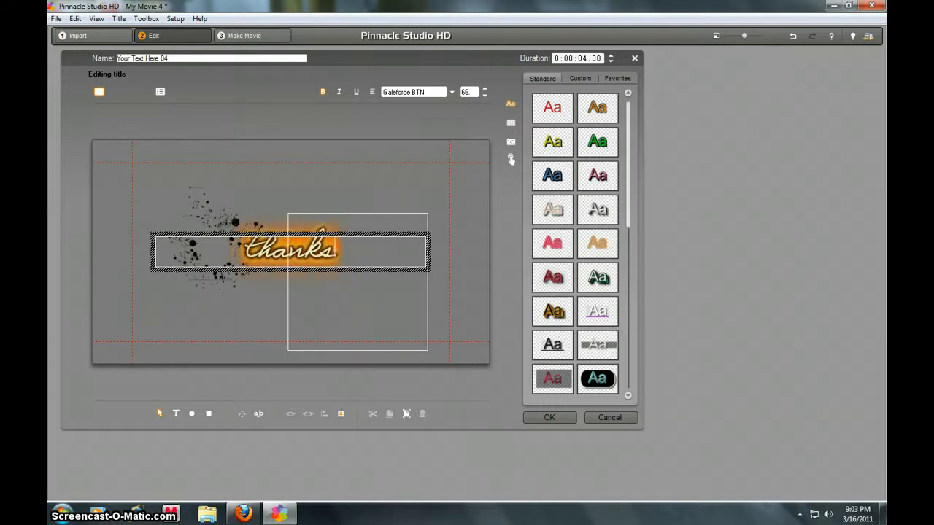
{"action": "type", "text": "for watching"}
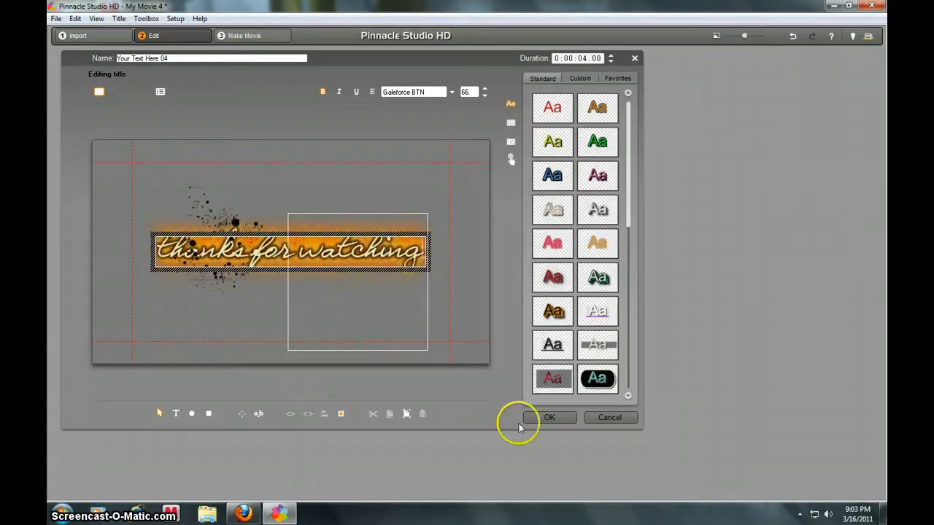
Confirm the closing title and return the playhead to the start of the movie.
{"action": "left_click", "coordinate": [549, 417]}
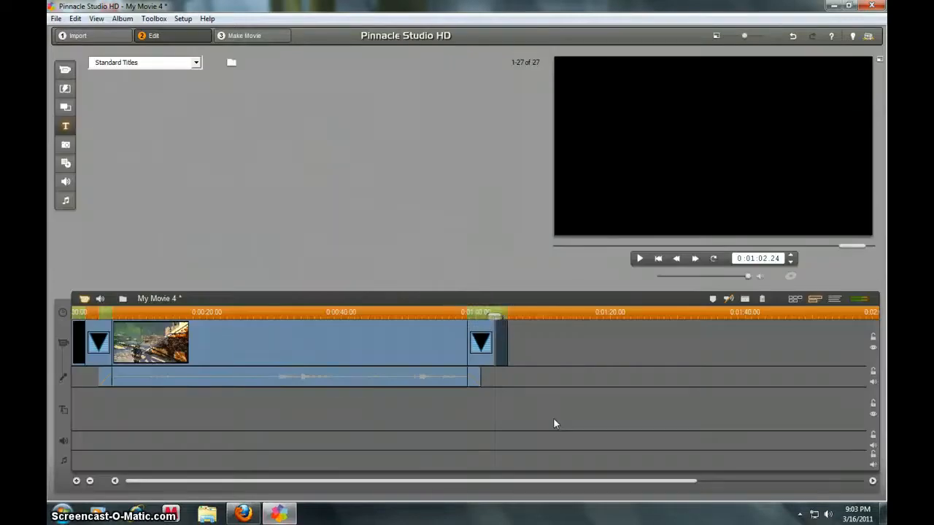
{"action": "left_click_drag", "start_coordinate": [495, 315], "coordinate": [474, 317]}
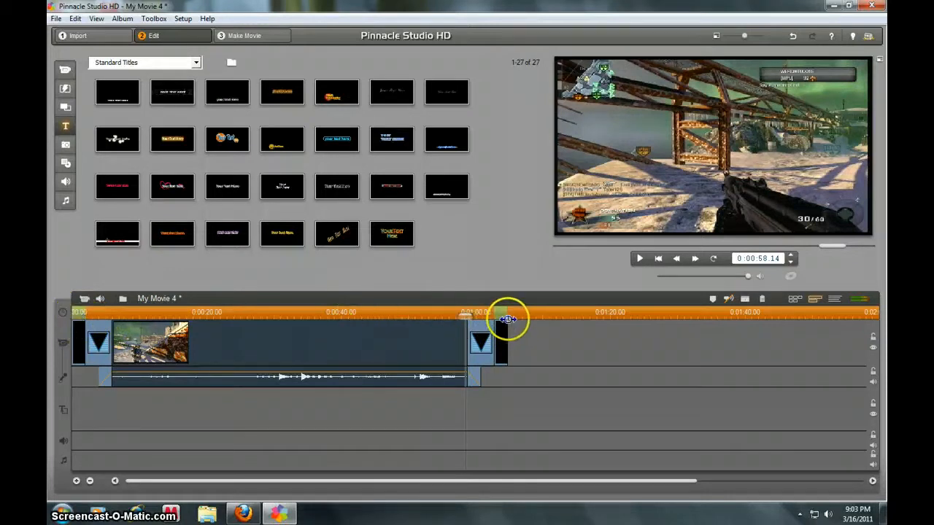
{"action": "left_click", "coordinate": [81, 311]}
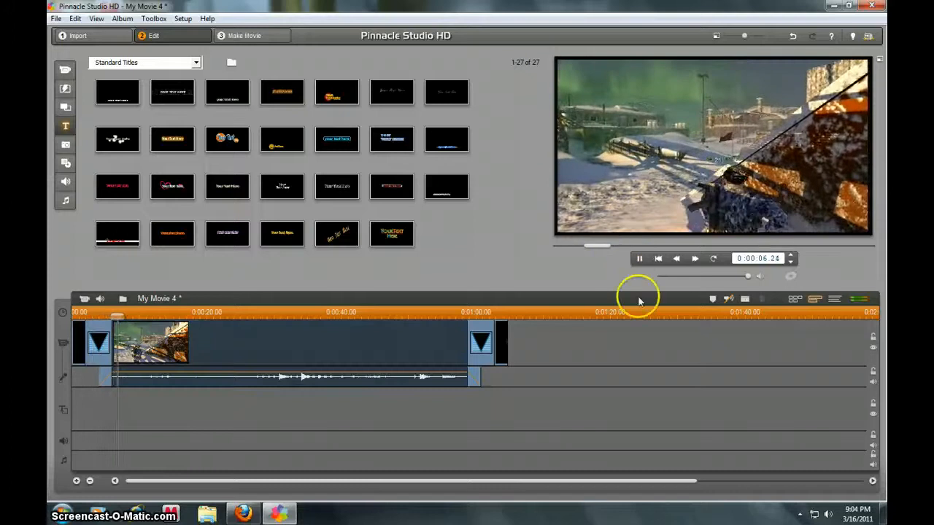
Play, scrub and pause the preview to check the footage and closing title.
{"action": "left_click", "coordinate": [640, 258]}
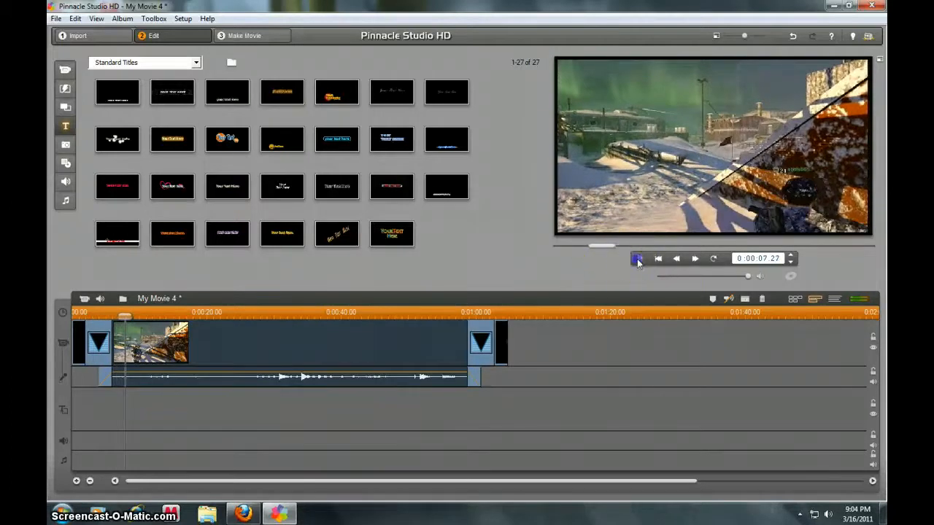
{"action": "left_click_drag", "start_coordinate": [601, 246], "coordinate": [839, 251]}
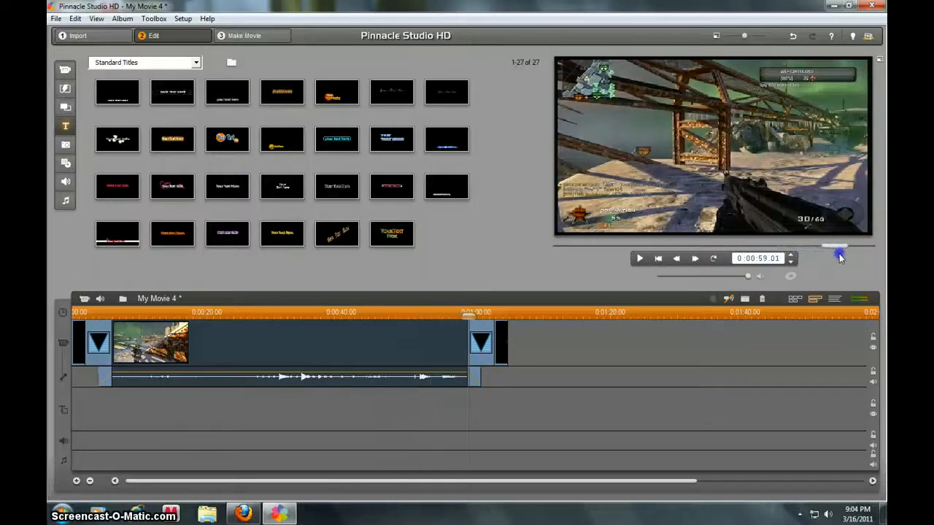
{"action": "left_click", "coordinate": [640, 258]}
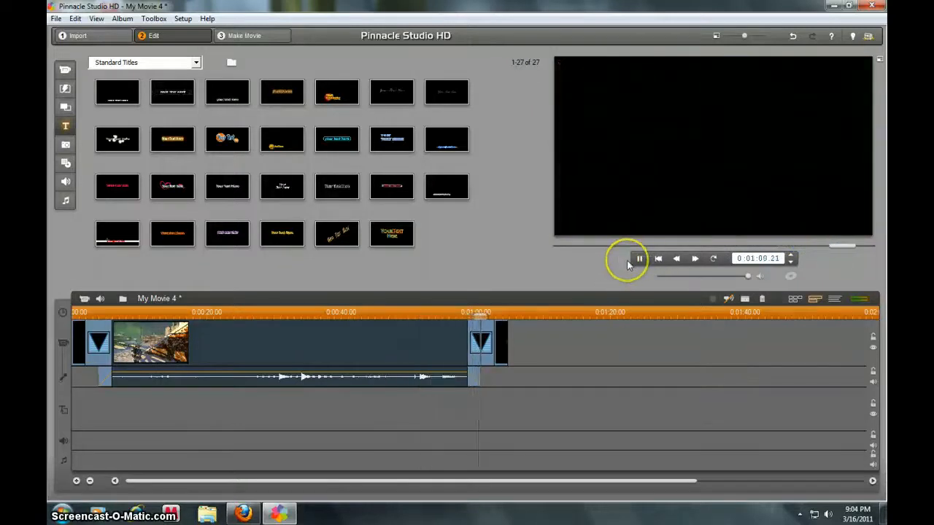
{"action": "left_click", "coordinate": [640, 259]}
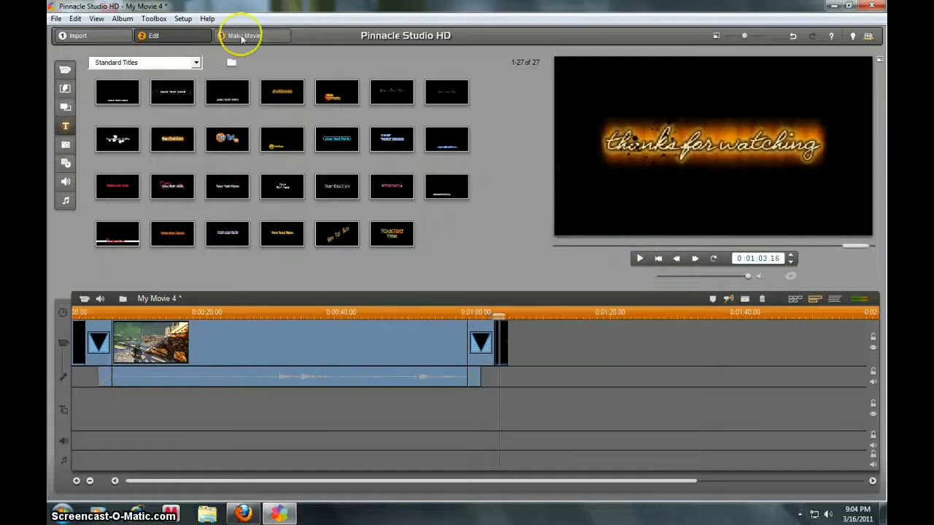
Switch to Make Movie, keep the Custom MPEG-2 preset and bring up Setup Options.
{"action": "left_click", "coordinate": [241, 36]}
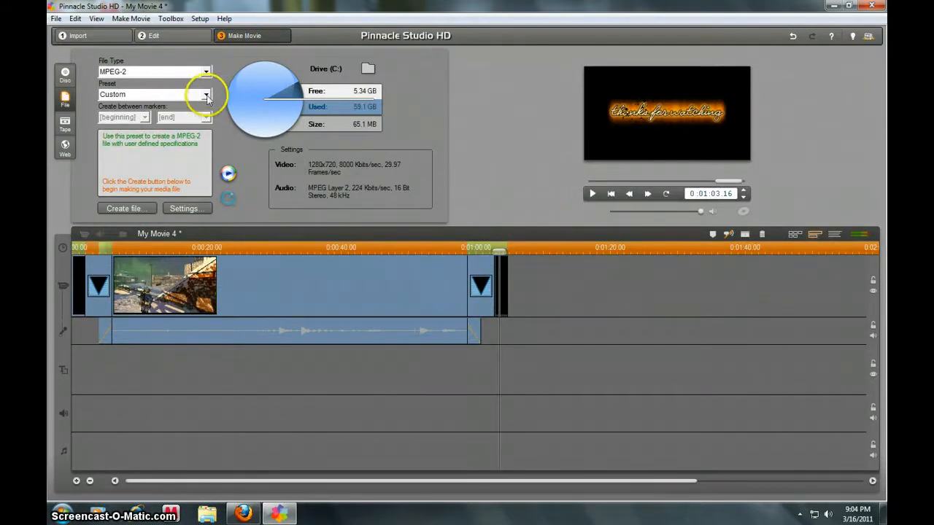
{"action": "left_click", "coordinate": [206, 94]}
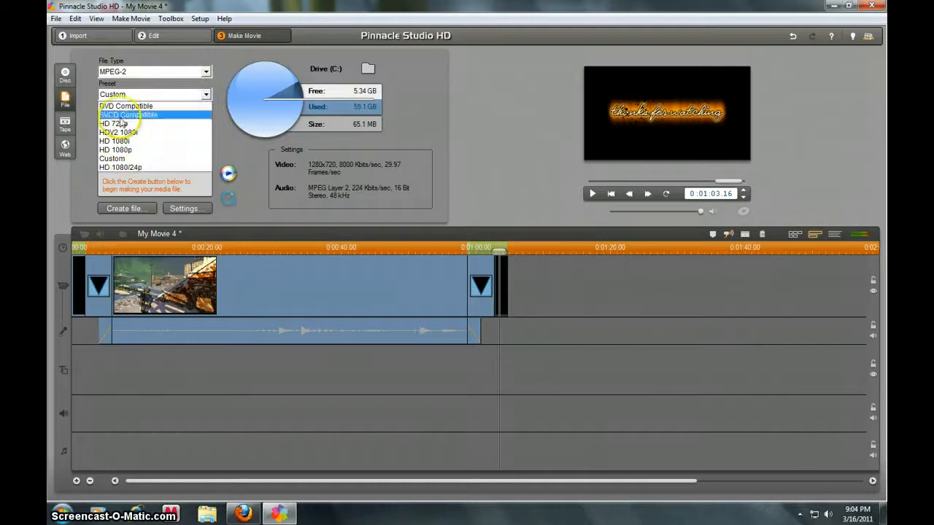
{"action": "left_click", "coordinate": [217, 137]}
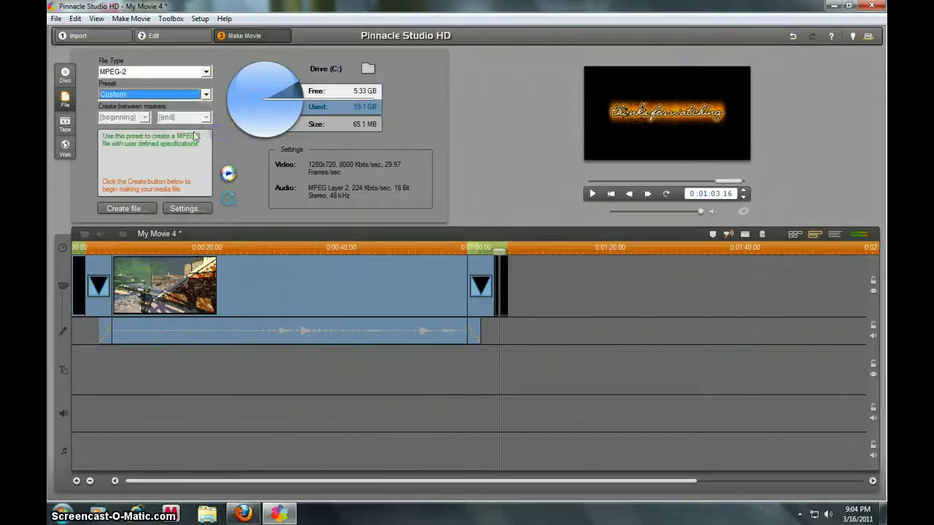
{"action": "left_click", "coordinate": [184, 209]}
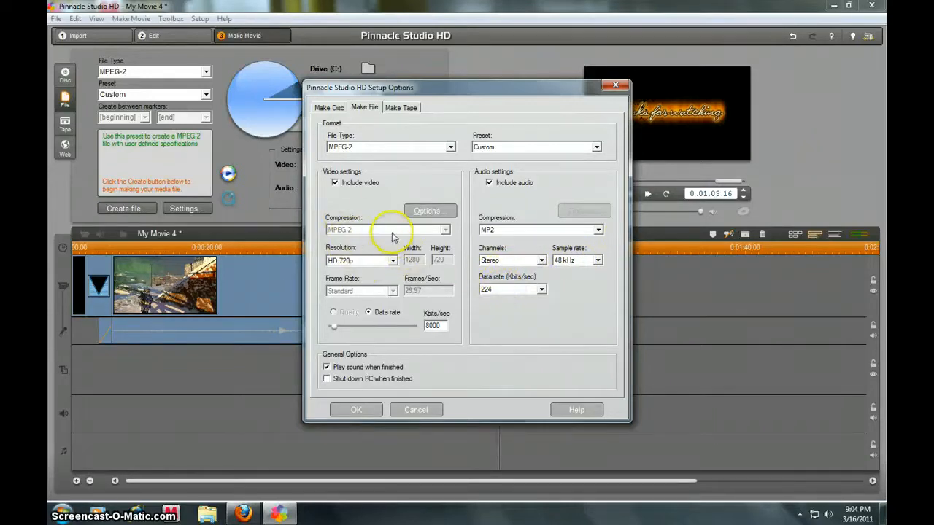
Keep HD 720p as the output resolution.
{"action": "left_click", "coordinate": [393, 261]}
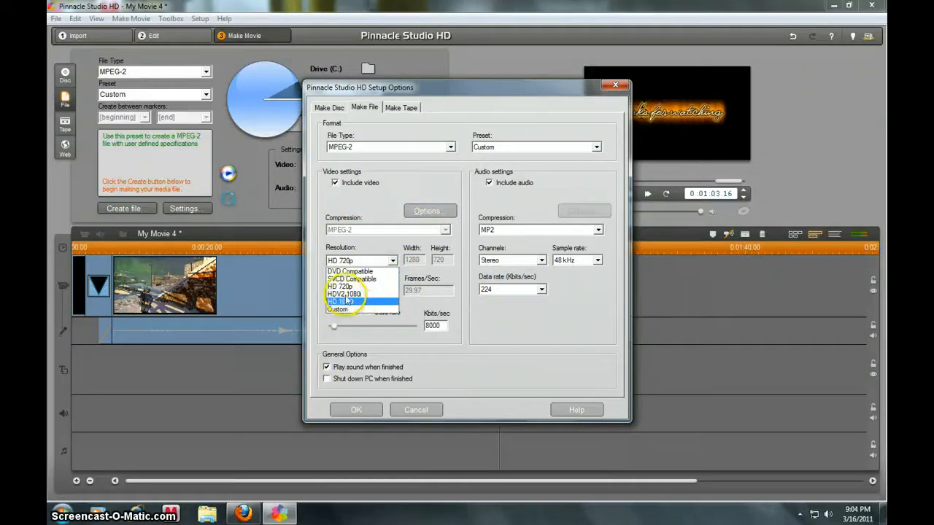
{"action": "left_click", "coordinate": [347, 287]}
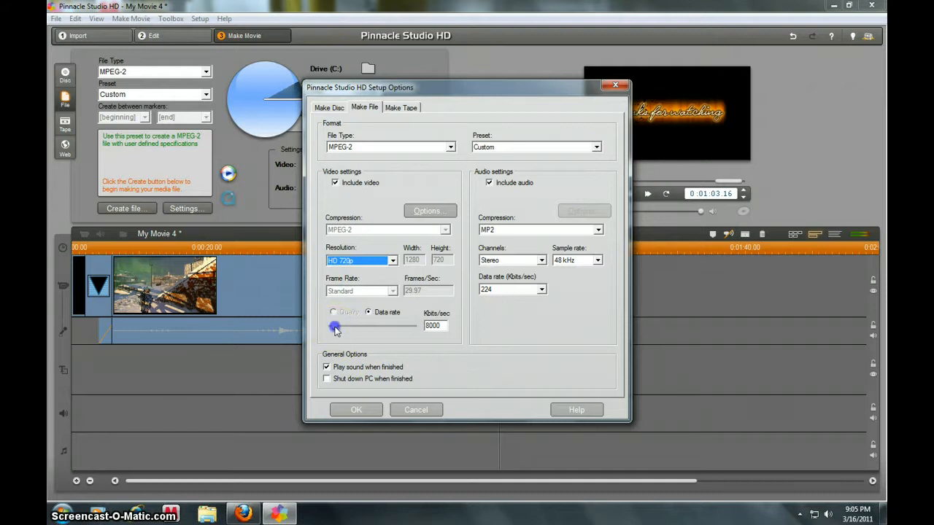
Set the video data rate to 8000 Kbits/sec and apply the output settings.
{"action": "left_click_drag", "start_coordinate": [339, 329], "coordinate": [341, 328]}
{"action": "left_click_drag", "start_coordinate": [351, 336], "coordinate": [348, 335]}
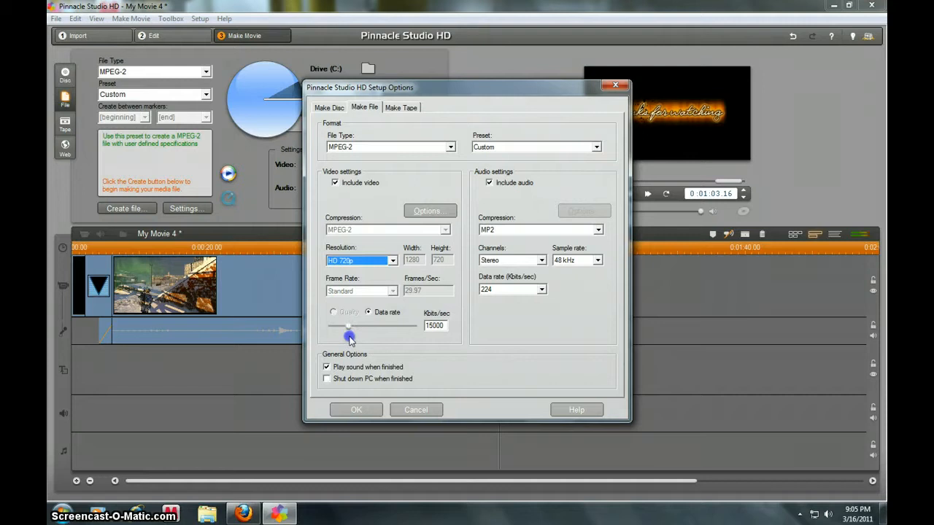
{"action": "left_click_drag", "start_coordinate": [350, 330], "coordinate": [345, 329]}
{"action": "left_click_drag", "start_coordinate": [336, 329], "coordinate": [335, 330]}
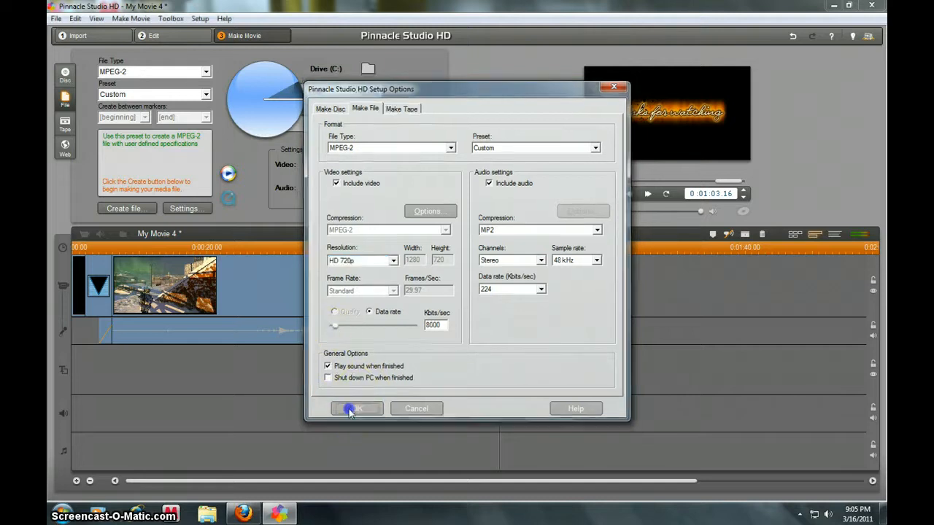
{"action": "left_click", "coordinate": [350, 411]}
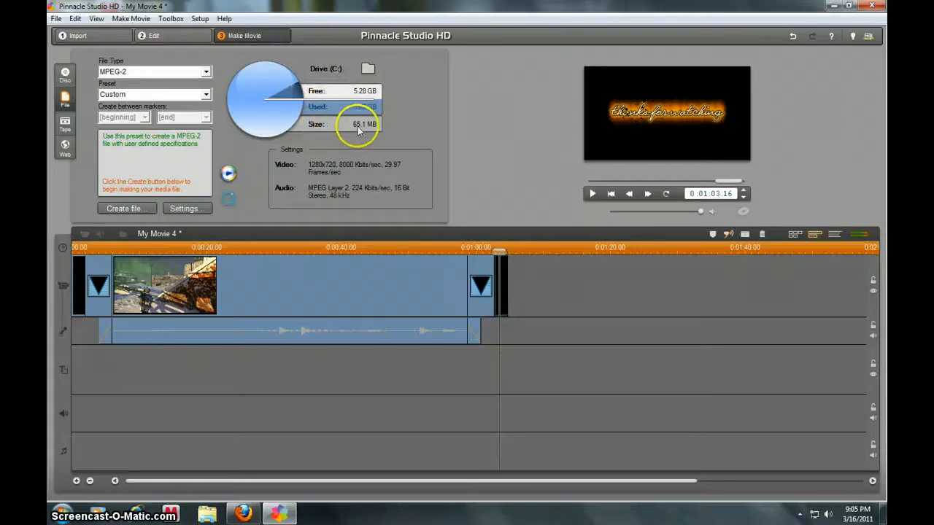
Render the movie as 'hit mark' into the Videos library, then close the project without saving changes.
{"action": "left_click", "coordinate": [138, 209]}
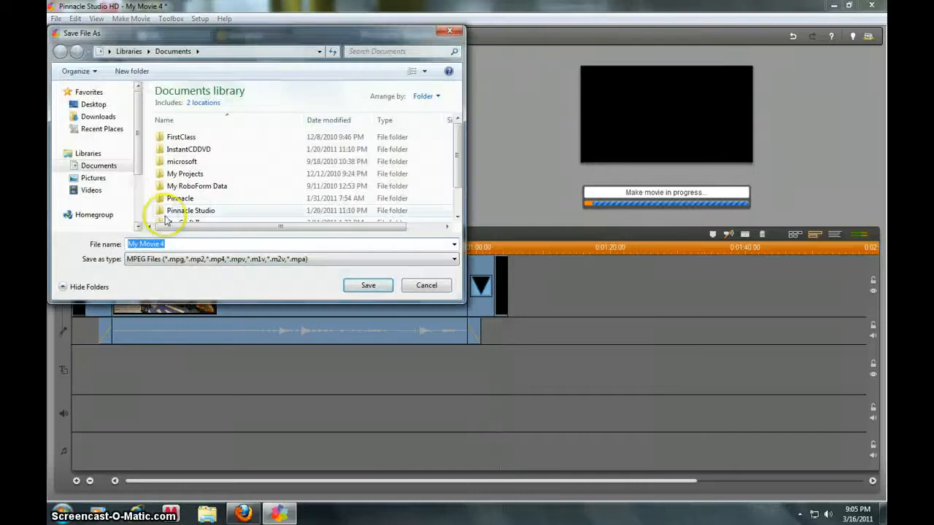
{"action": "key", "text": "BackSpace"}
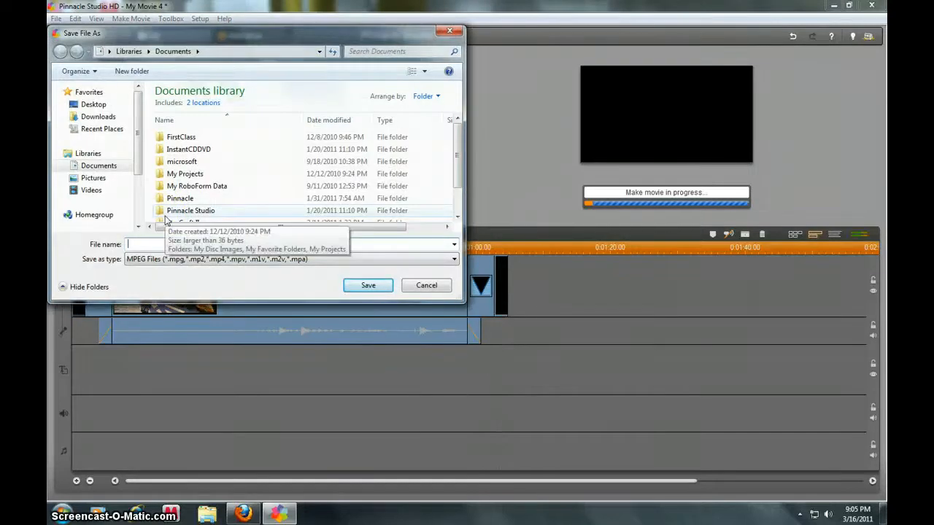
{"action": "type", "text": "hit mark"}
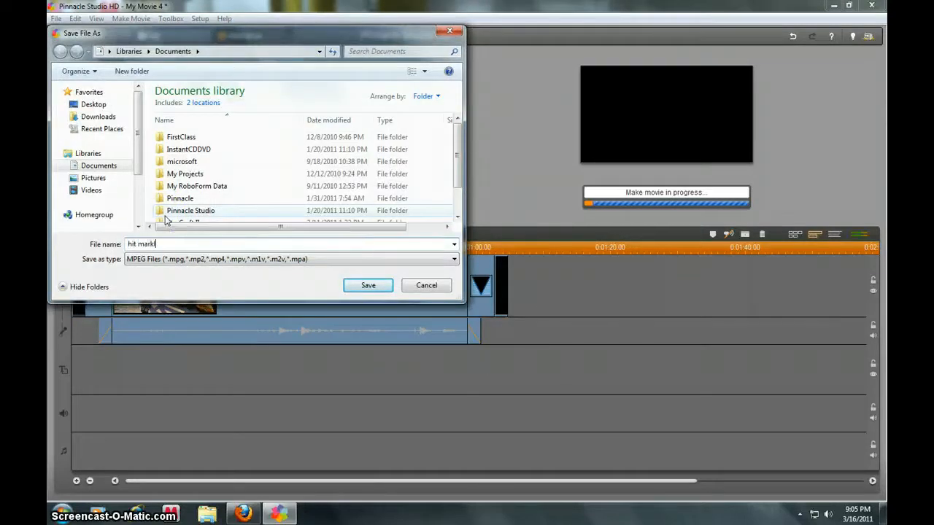
{"action": "left_click", "coordinate": [92, 190]}
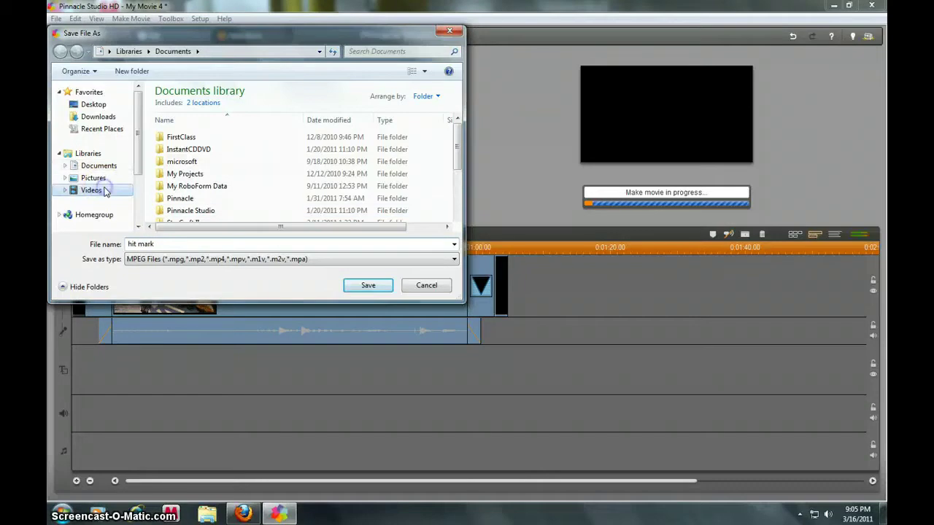
{"action": "left_click", "coordinate": [367, 285]}
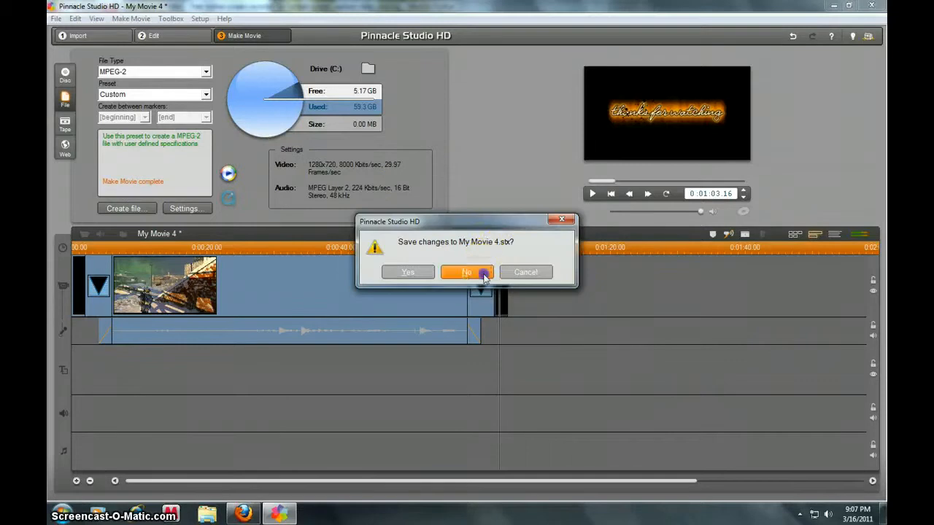
{"action": "left_click", "coordinate": [485, 276]}
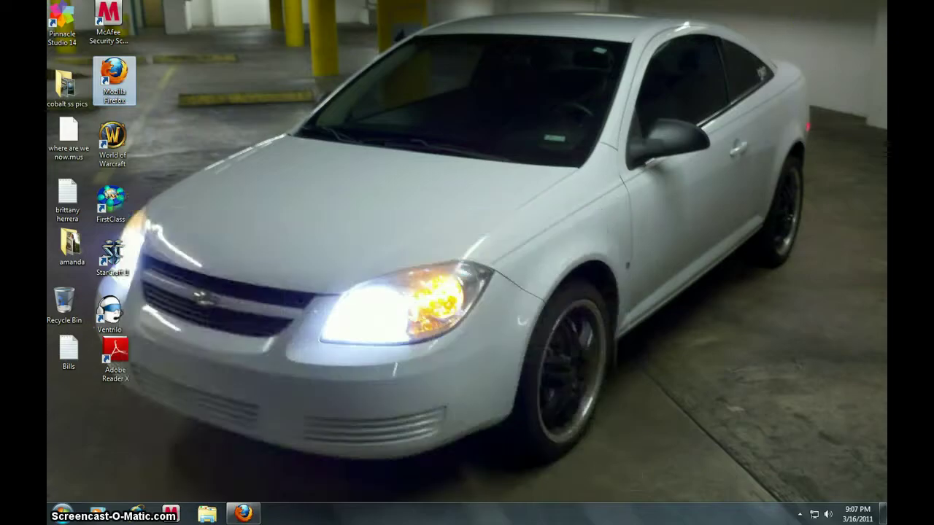
Browse from Start > Computer to the Videos library and select the hit mark movie to see its details.
{"action": "left_click", "coordinate": [65, 514]}
{"action": "left_click", "coordinate": [168, 100]}
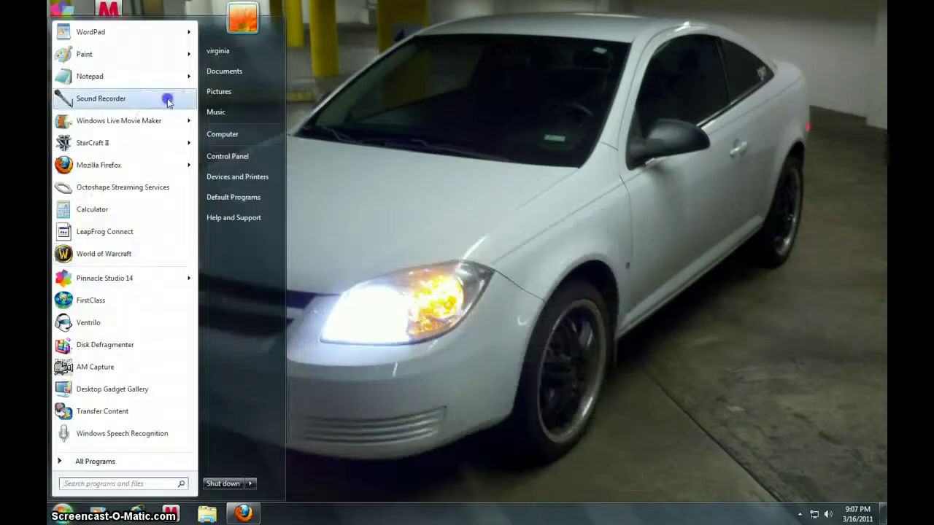
{"action": "left_click", "coordinate": [217, 135]}
{"action": "left_click", "coordinate": [367, 174]}
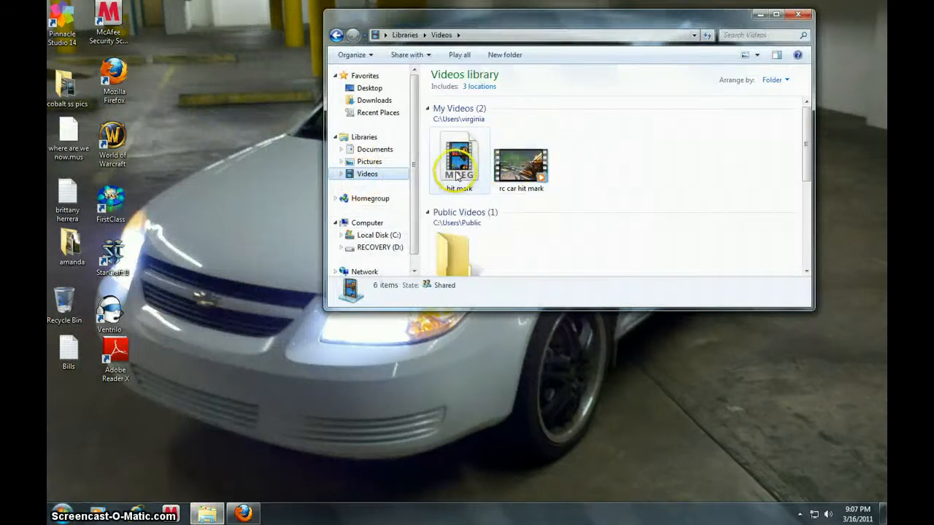
{"action": "left_click", "coordinate": [459, 171]}
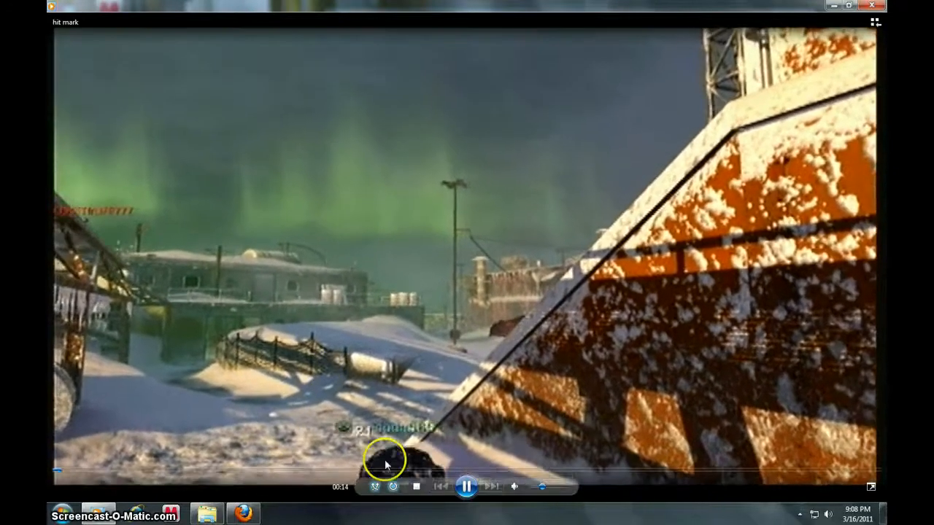
Skip through the hit mark playback to the closing title, then close Media Player and the Videos library.
{"action": "left_click", "coordinate": [388, 474]}
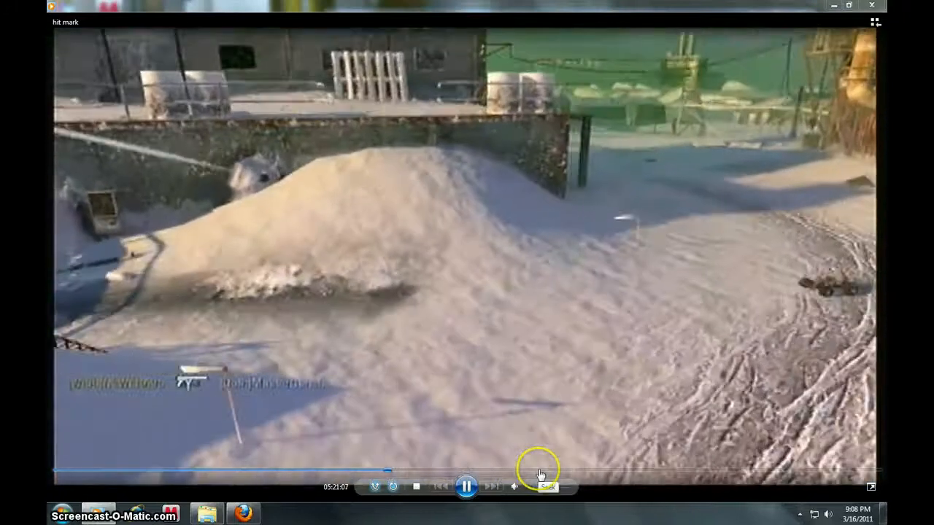
{"action": "left_click", "coordinate": [547, 475]}
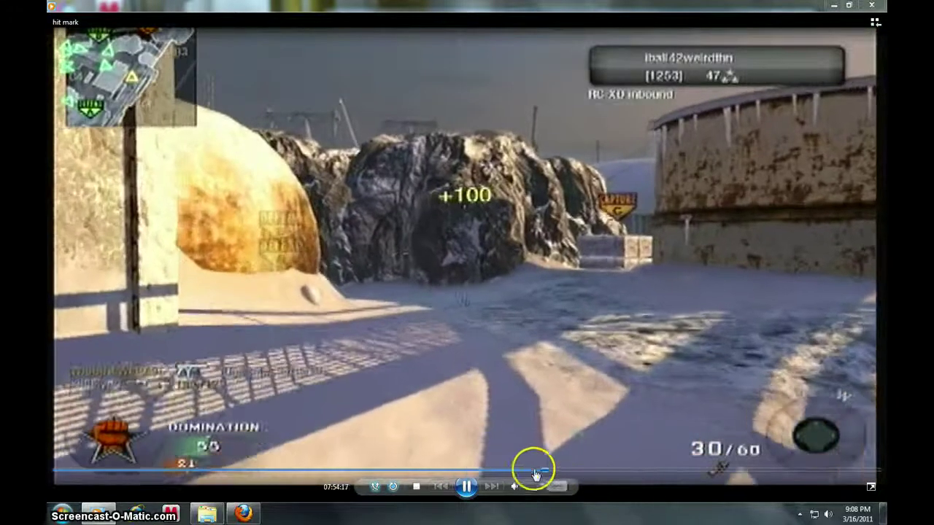
{"action": "left_click", "coordinate": [531, 476]}
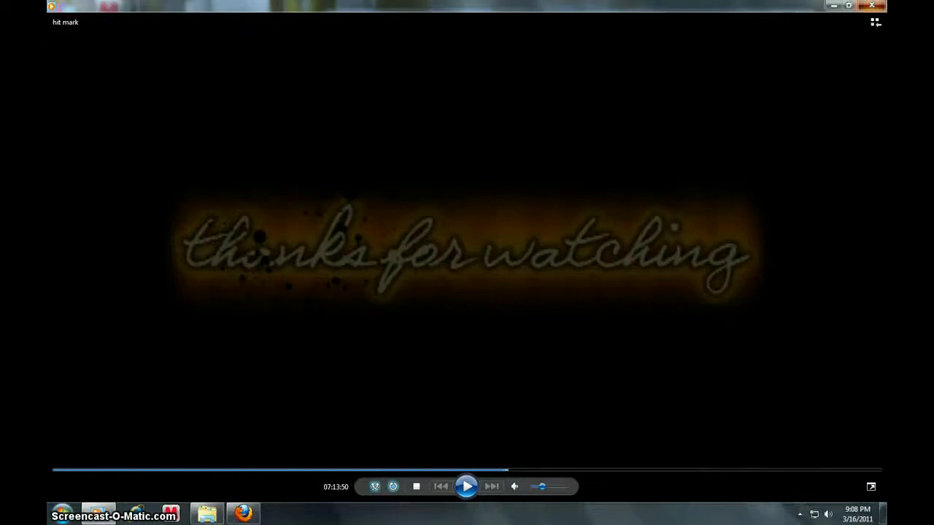
{"action": "left_click", "coordinate": [871, 6]}
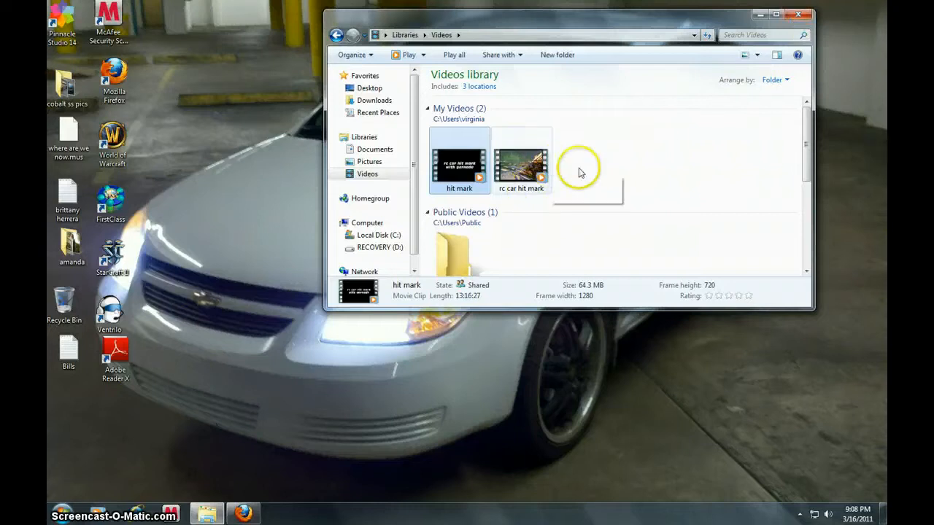
{"action": "scroll", "coordinate": [660, 146], "scroll_direction": "down", "scroll_amount": 3}
{"action": "scroll", "coordinate": [543, 191], "scroll_direction": "up", "scroll_amount": 1}
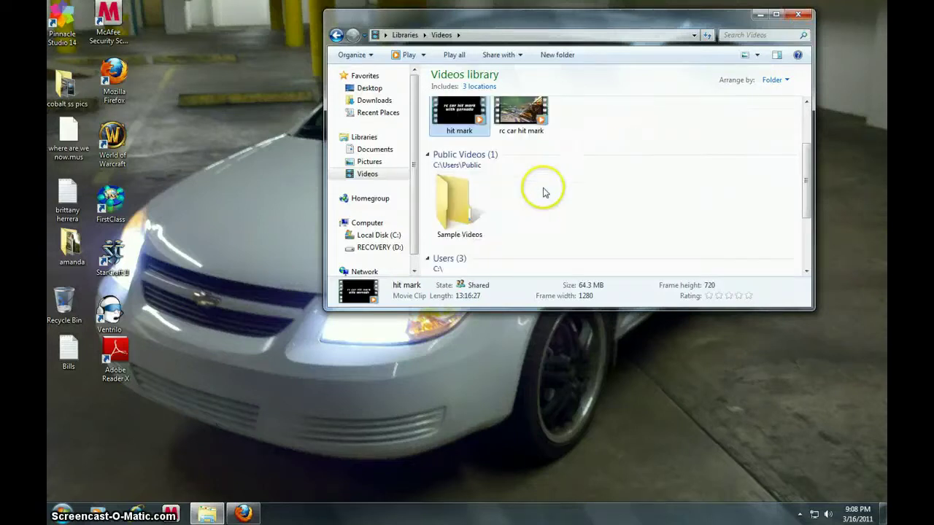
{"action": "left_click", "coordinate": [799, 13]}
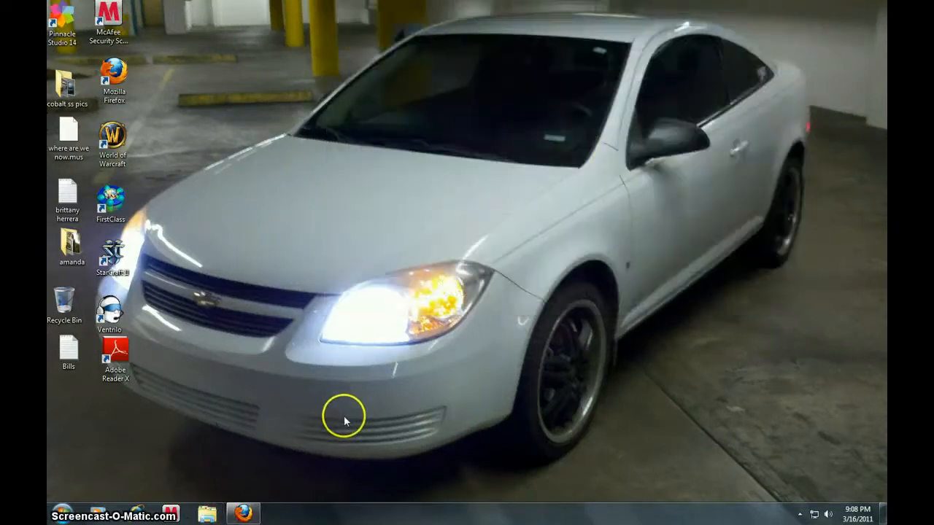